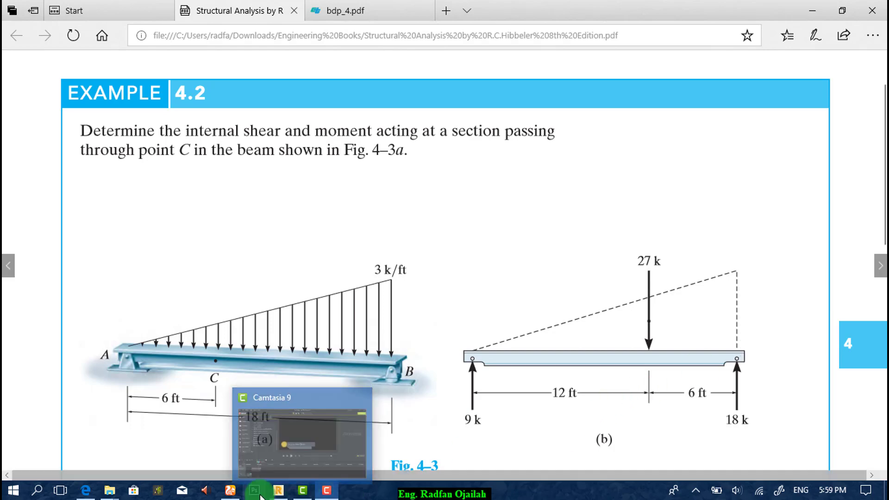
Switch from the Example 4.2 PDF to the Robot Structural Analysis window.
{"action": "left_click", "coordinate": [279, 490]}
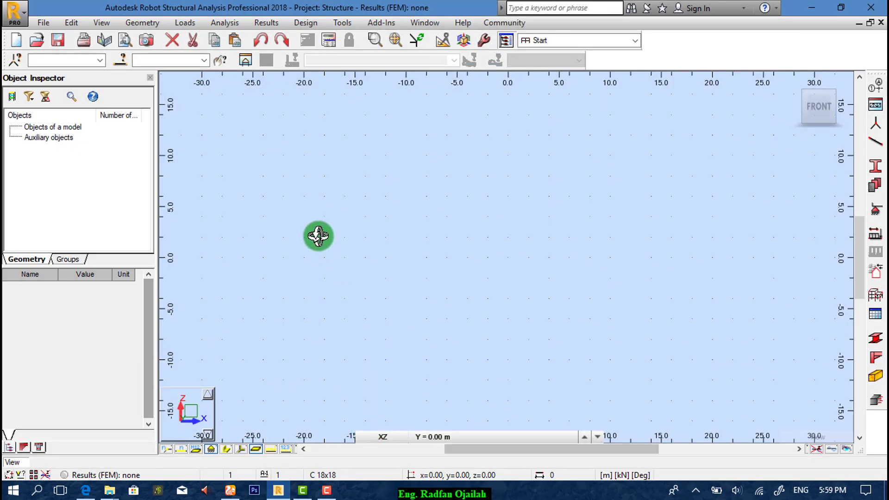
Create a new frame project in Imperial units (ft, kip), then show the Example 4.2 PDF again.
{"action": "left_click", "coordinate": [15, 39]}
{"action": "left_click", "coordinate": [434, 215]}
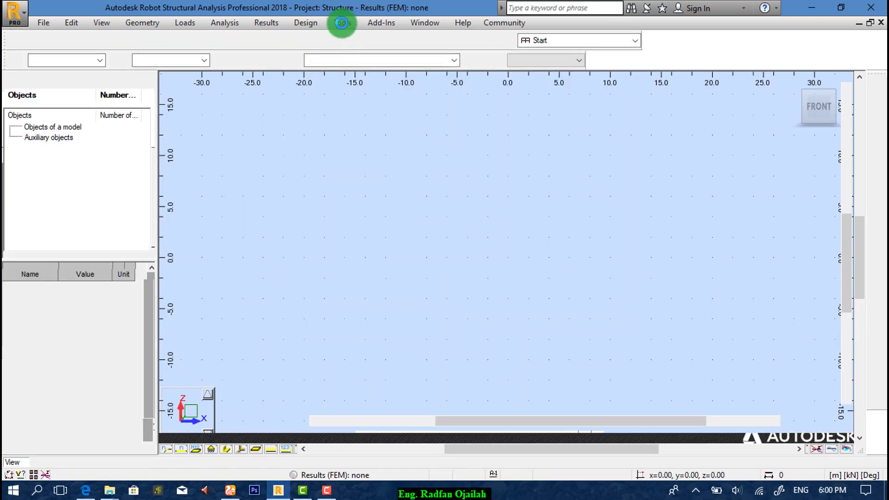
{"action": "left_click", "coordinate": [342, 23]}
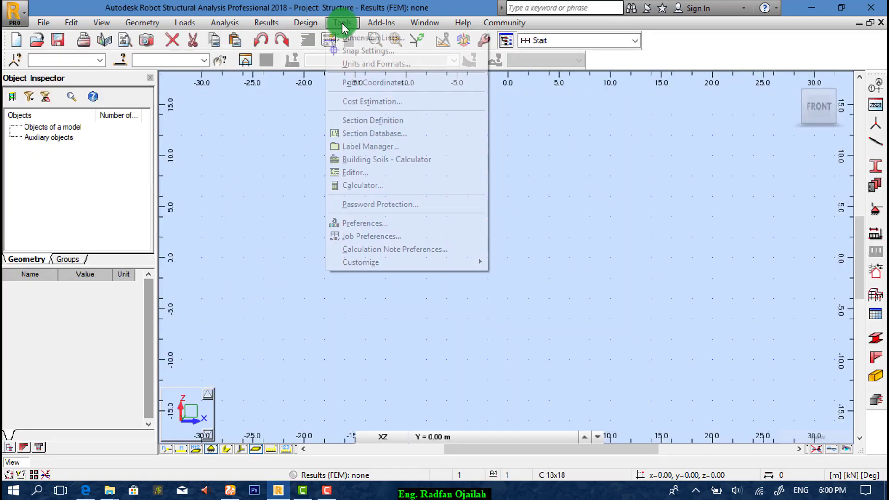
{"action": "left_click", "coordinate": [360, 63]}
{"action": "left_click", "coordinate": [302, 179]}
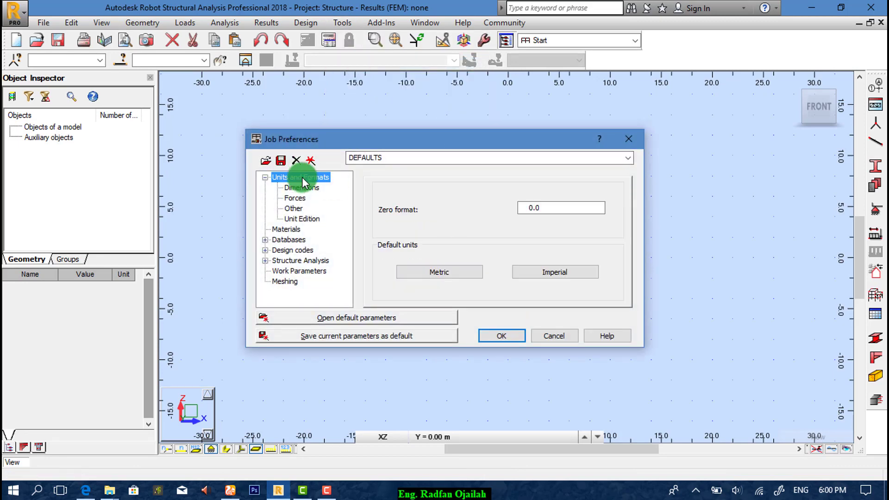
{"action": "left_click", "coordinate": [529, 277]}
{"action": "left_click", "coordinate": [462, 278]}
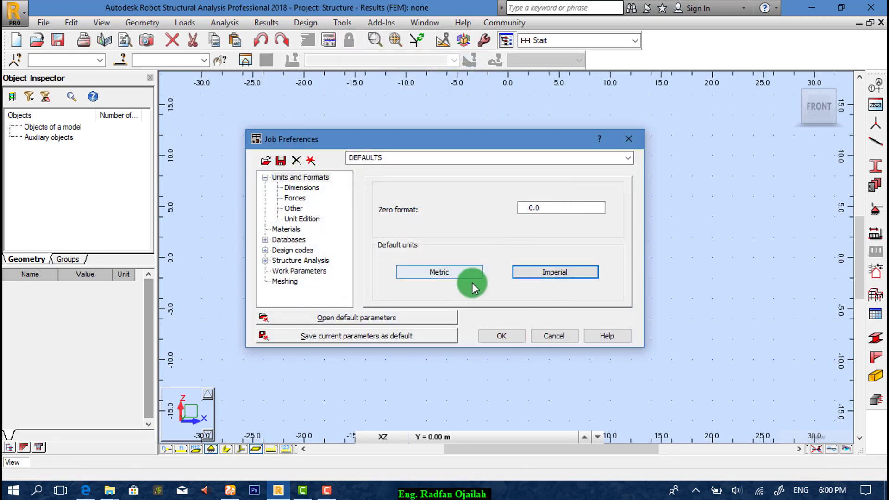
{"action": "left_click", "coordinate": [513, 336]}
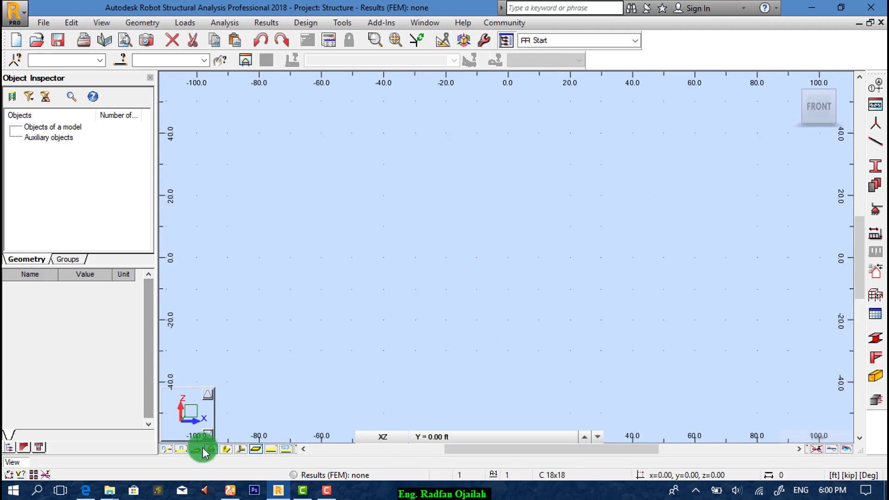
{"action": "left_click", "coordinate": [86, 490]}
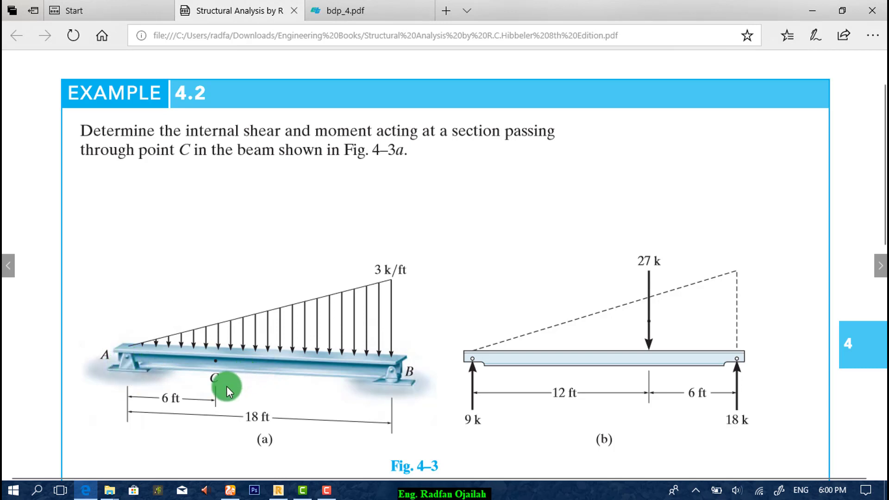
Check the 6 ft and 18 ft dimensions in Fig. 4-3, then minimize Edge to return to Robot.
{"action": "left_click", "coordinate": [817, 11]}
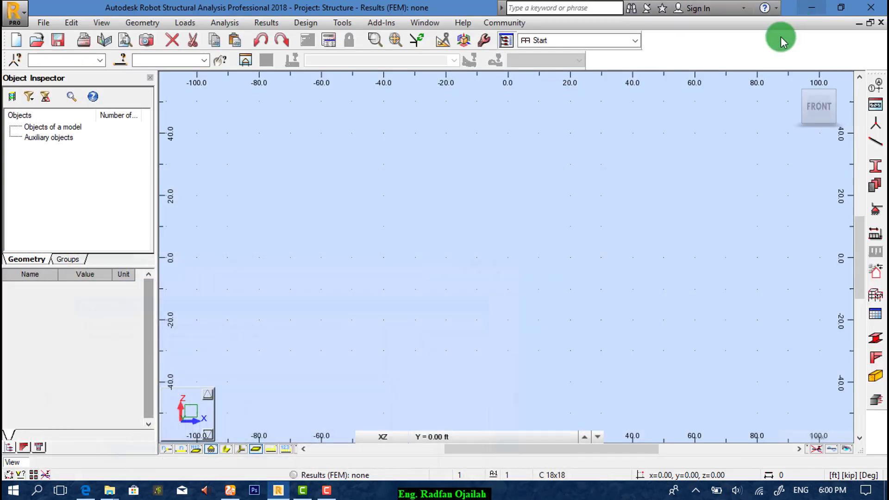
Define X-direction structural axes at 0, 6 and 18 ft.
{"action": "left_click", "coordinate": [874, 87]}
{"action": "left_click", "coordinate": [481, 180]}
{"action": "left_click", "coordinate": [602, 221]}
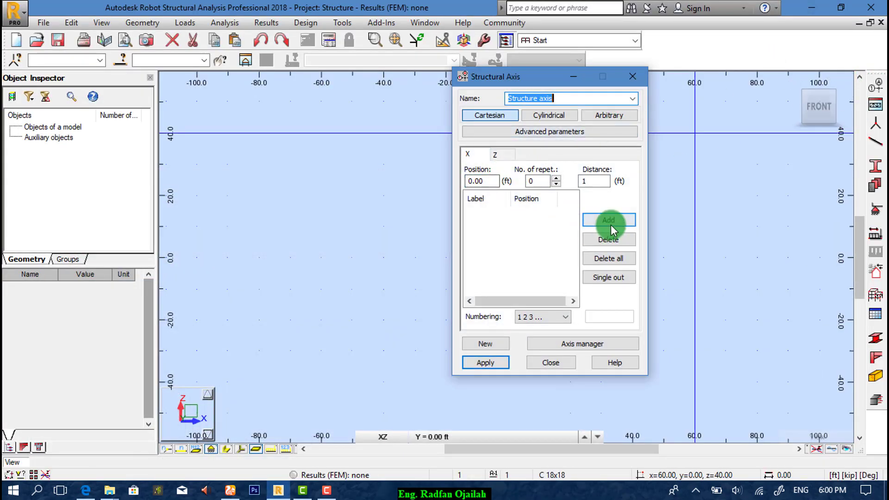
{"action": "double_click", "coordinate": [467, 181]}
{"action": "type", "text": "6"}
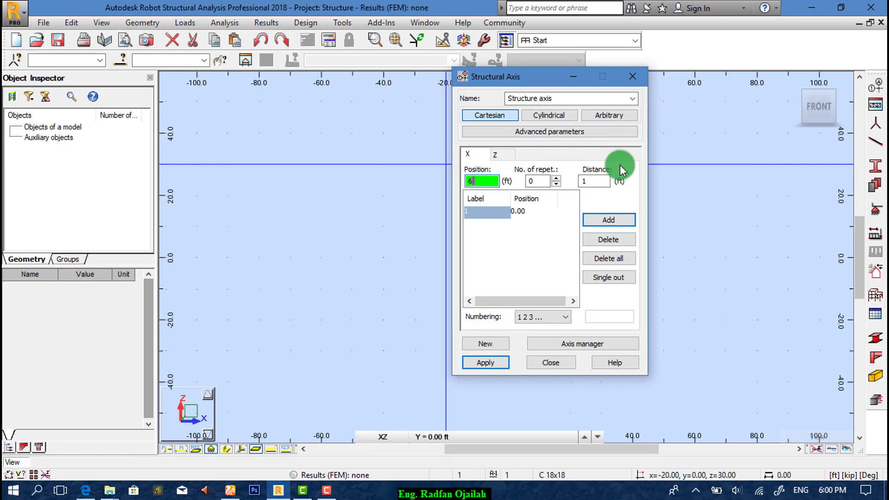
{"action": "left_click", "coordinate": [606, 215]}
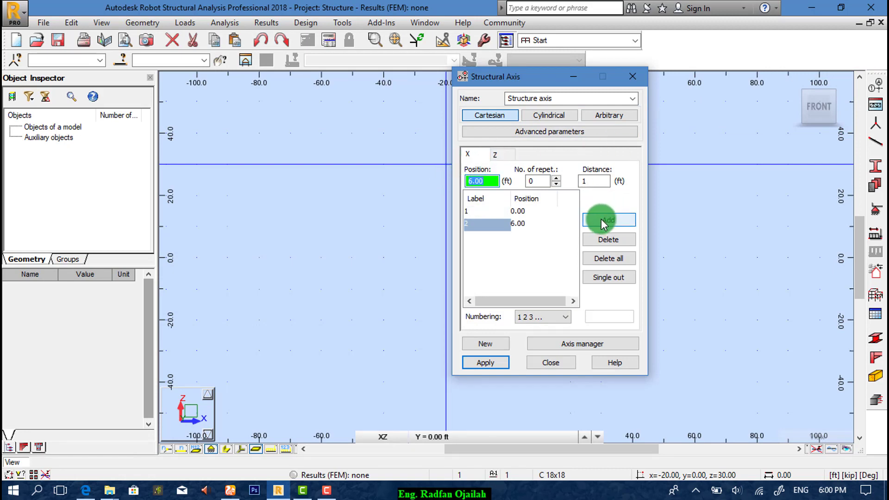
{"action": "type", "text": "18"}
{"action": "left_click", "coordinate": [624, 221]}
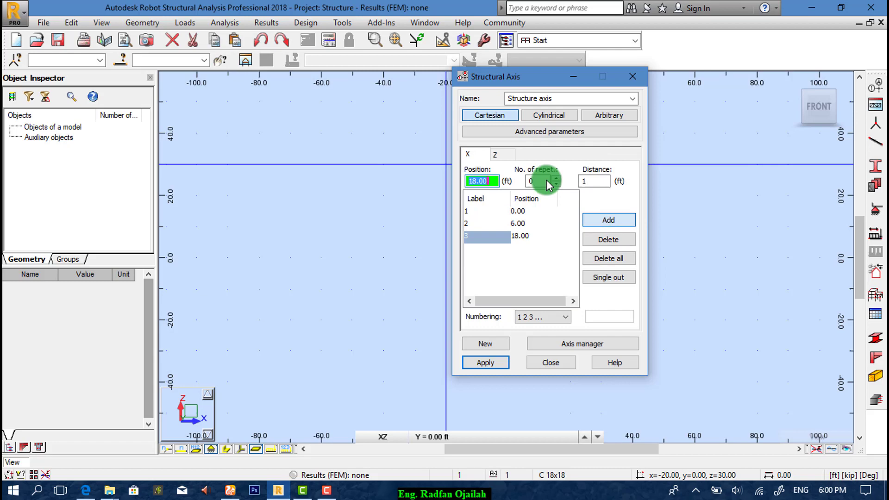
Add a Z-direction axis level at 0 ft and create the axes in the model.
{"action": "left_click", "coordinate": [504, 152]}
{"action": "left_click", "coordinate": [605, 219]}
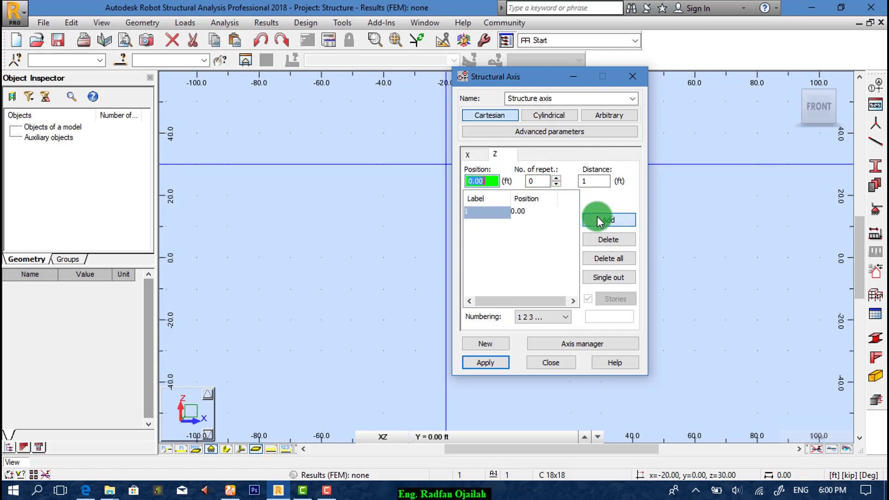
{"action": "left_click", "coordinate": [488, 366]}
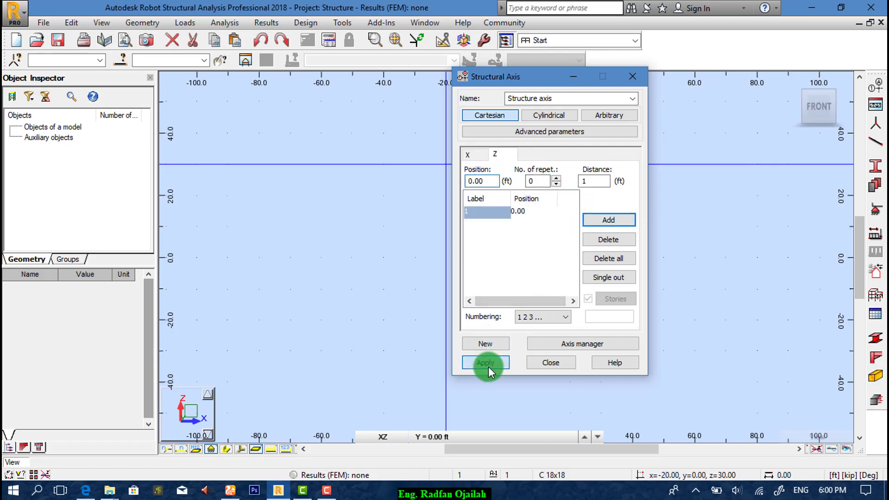
{"action": "left_click", "coordinate": [540, 361]}
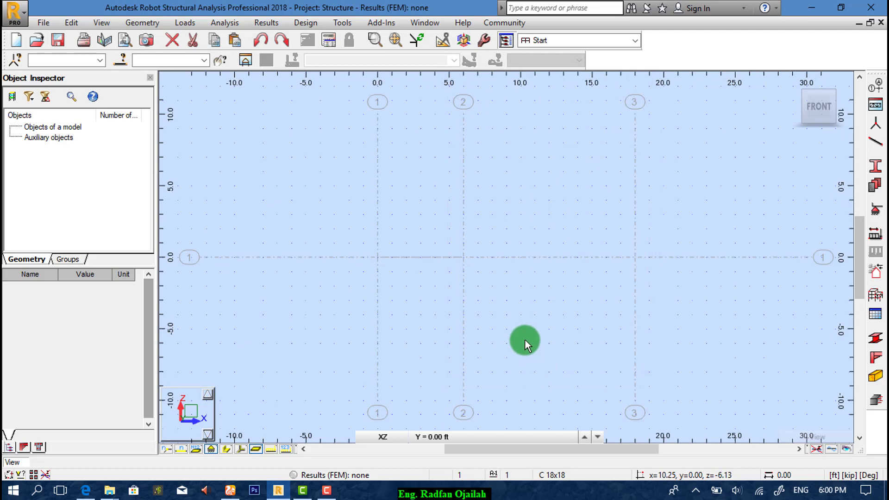
Draw two connected bars along the axis, from 0 to 6 ft and from 6 to 18 ft.
{"action": "left_click", "coordinate": [876, 141]}
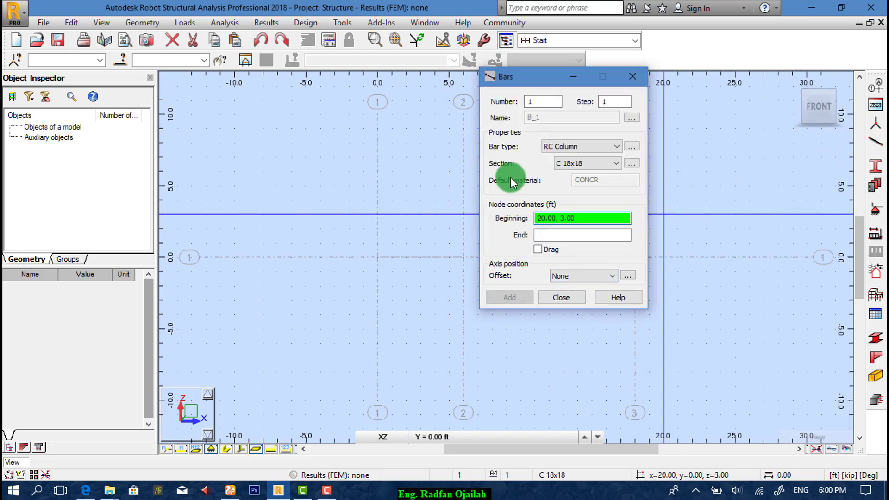
{"action": "left_click", "coordinate": [538, 249]}
{"action": "left_click_drag", "start_coordinate": [534, 82], "coordinate": [222, 130]}
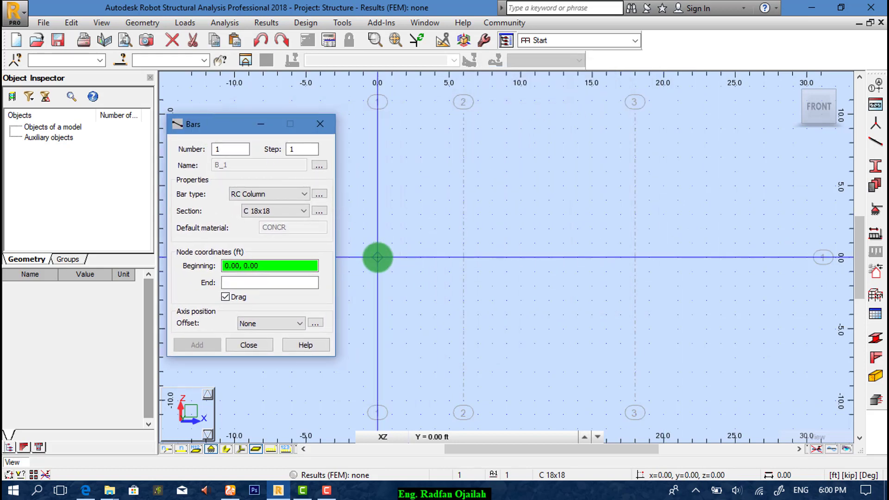
{"action": "left_click", "coordinate": [377, 257]}
{"action": "left_click", "coordinate": [463, 257]}
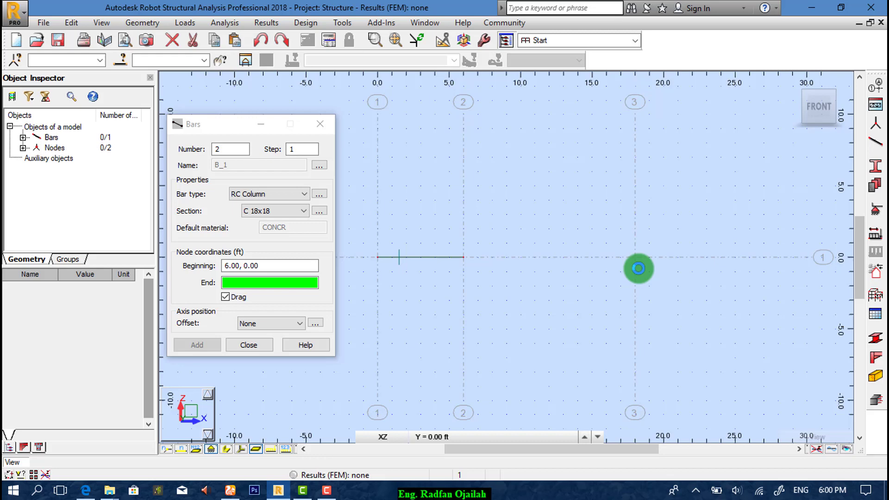
{"action": "left_click", "coordinate": [634, 256]}
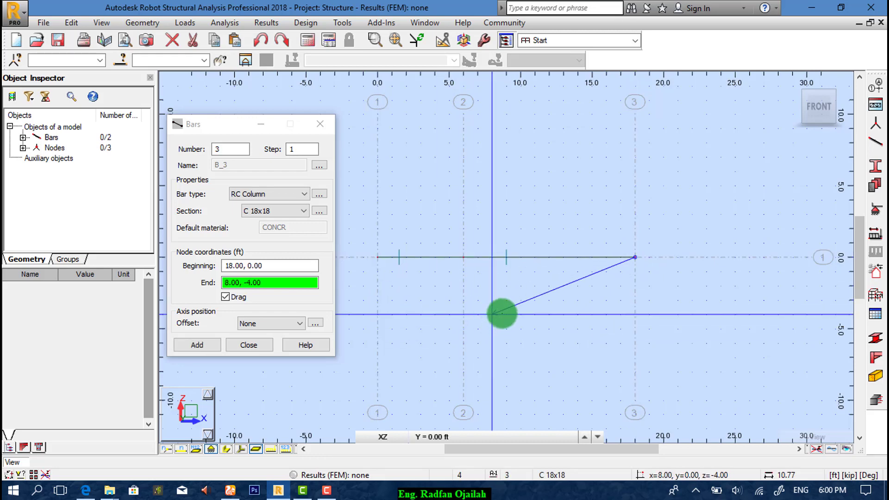
{"action": "key", "text": "Escape"}
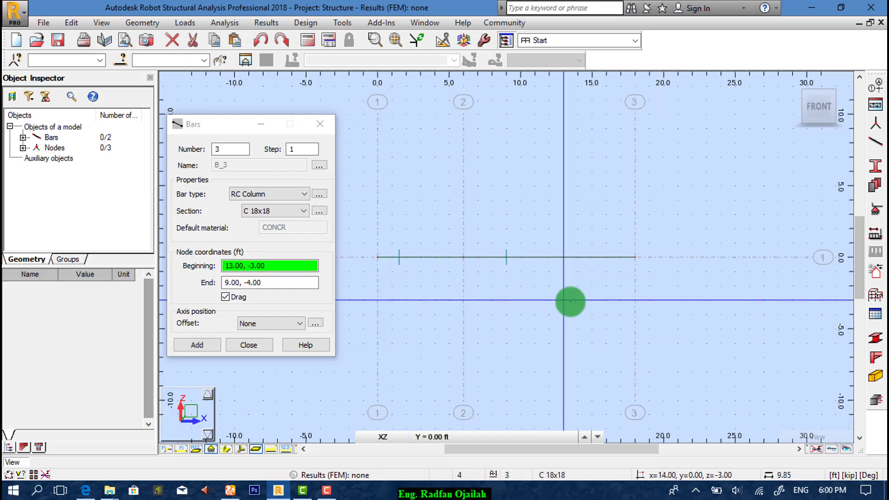
{"action": "left_click", "coordinate": [256, 346]}
{"action": "scroll", "coordinate": [561, 257], "scroll_direction": "up", "scroll_amount": 2}
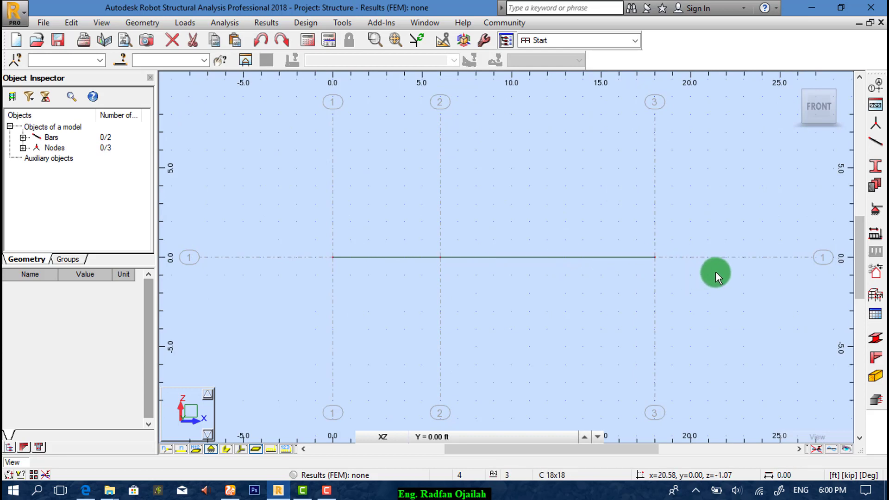
Assign a pinned support to the left-end node at 0 ft.
{"action": "left_click", "coordinate": [875, 211]}
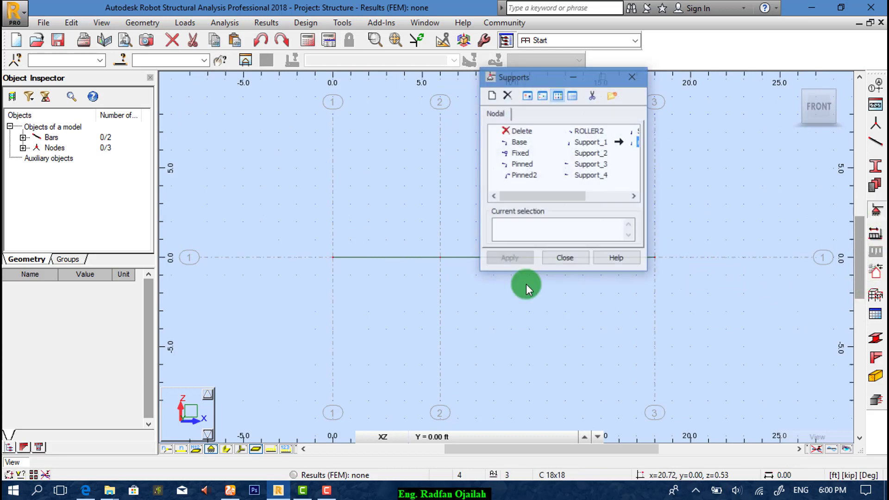
{"action": "left_click", "coordinate": [85, 489]}
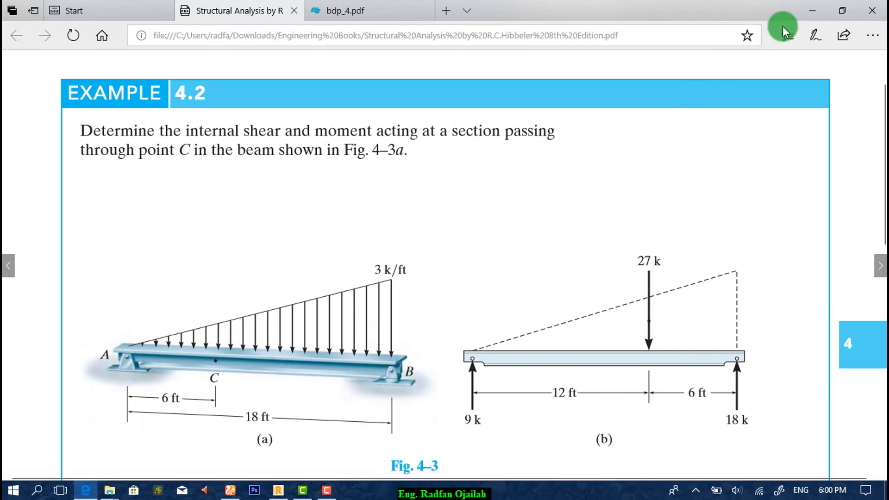
{"action": "left_click", "coordinate": [811, 11]}
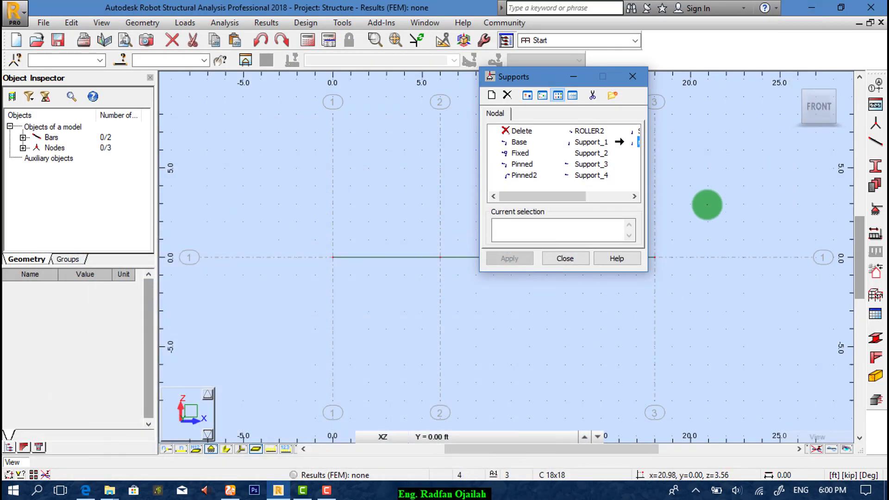
{"action": "left_click", "coordinate": [521, 165]}
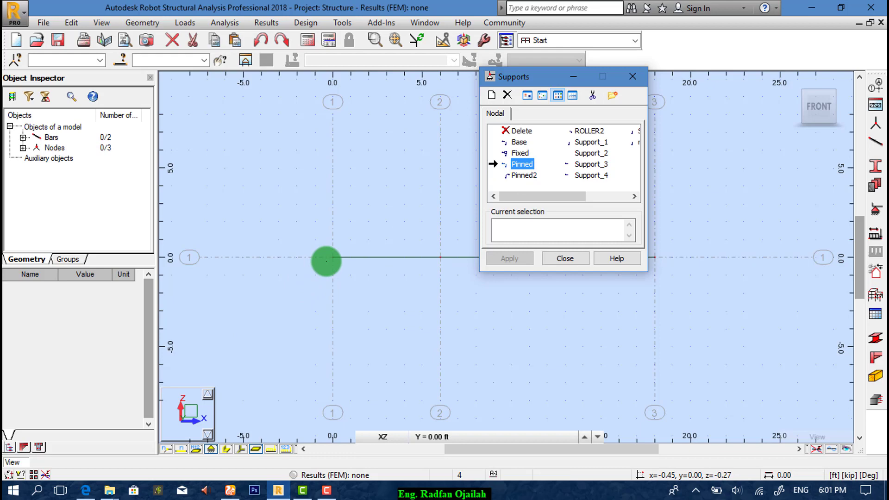
{"action": "left_click", "coordinate": [332, 257]}
Assign a roller support to the right-end node at 18 ft.
{"action": "scroll", "coordinate": [377, 375], "scroll_direction": "down", "scroll_amount": 2}
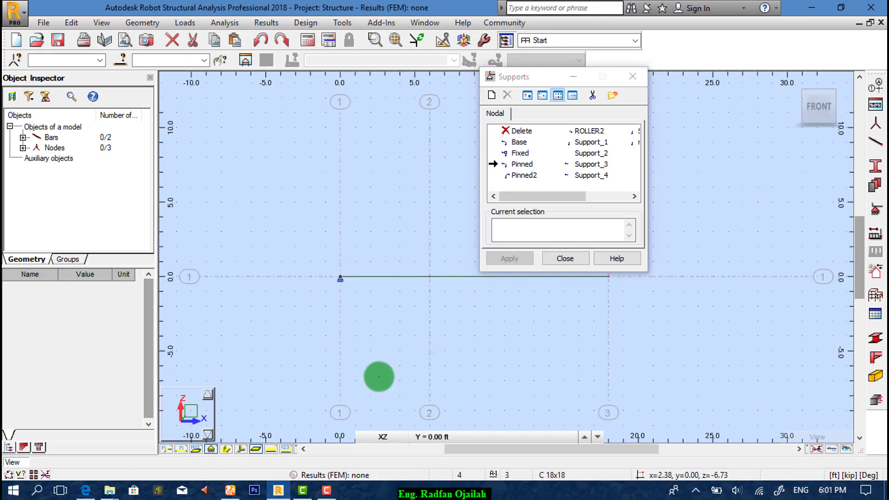
{"action": "scroll", "coordinate": [559, 288], "scroll_direction": "up", "scroll_amount": 2}
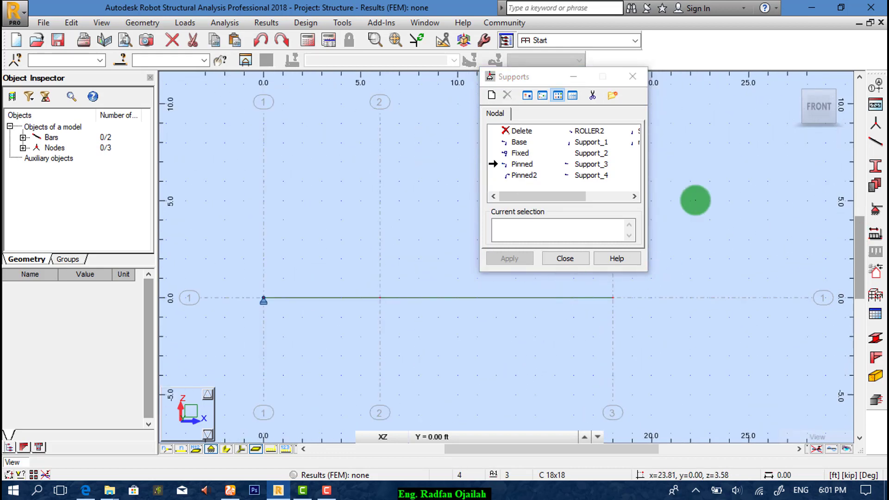
{"action": "left_click_drag", "start_coordinate": [568, 199], "coordinate": [611, 198]}
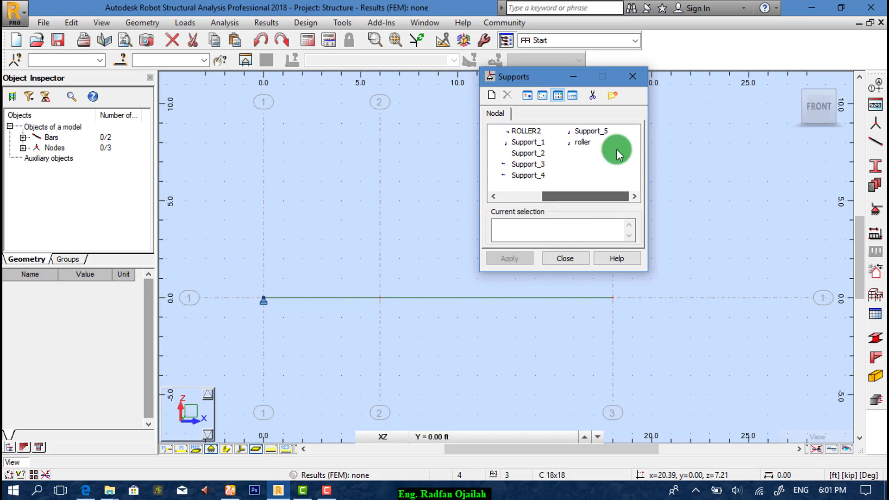
{"action": "left_click", "coordinate": [582, 141]}
{"action": "left_click", "coordinate": [612, 297]}
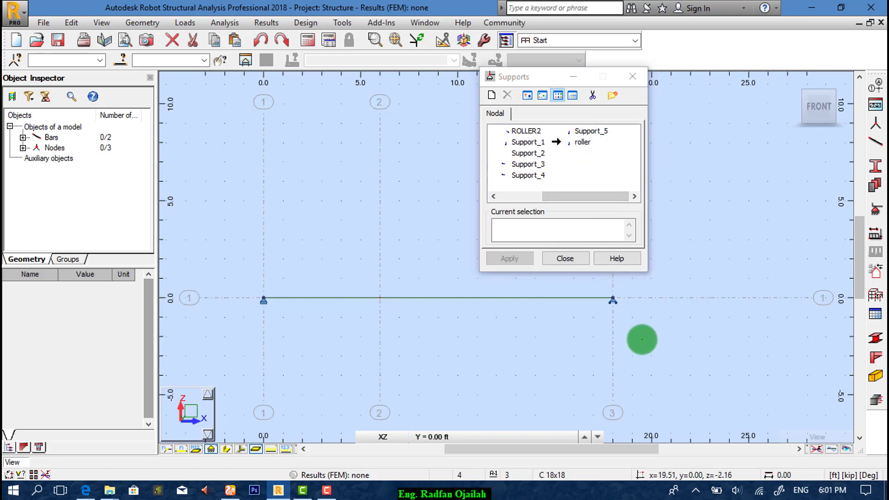
{"action": "left_click", "coordinate": [570, 259]}
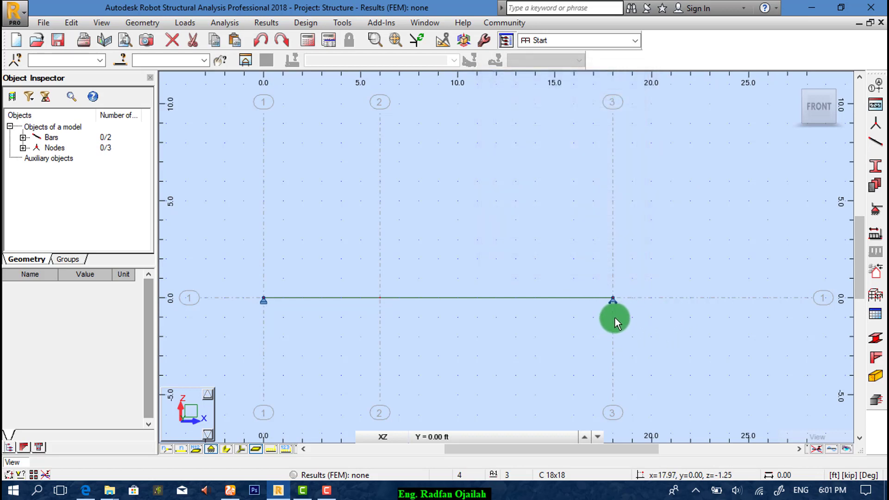
Add dead-nature load cases DL1 and DL2 in the Load Types dialog.
{"action": "left_click", "coordinate": [874, 234]}
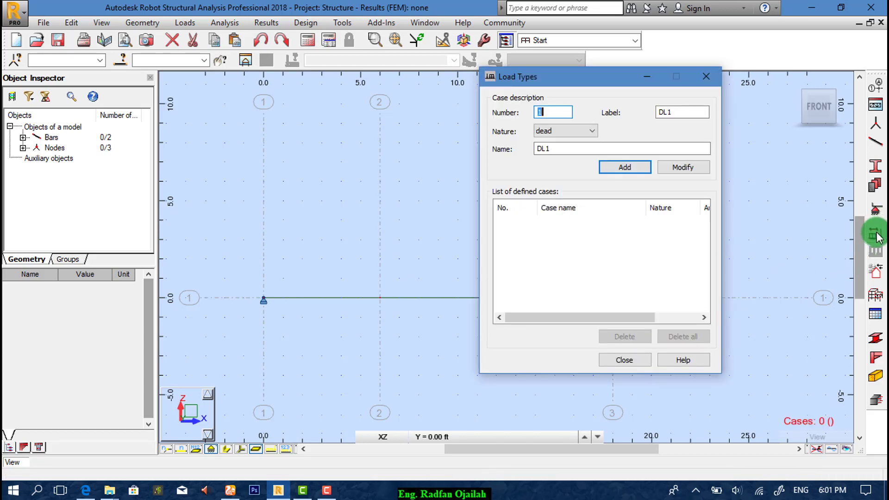
{"action": "left_click", "coordinate": [607, 171]}
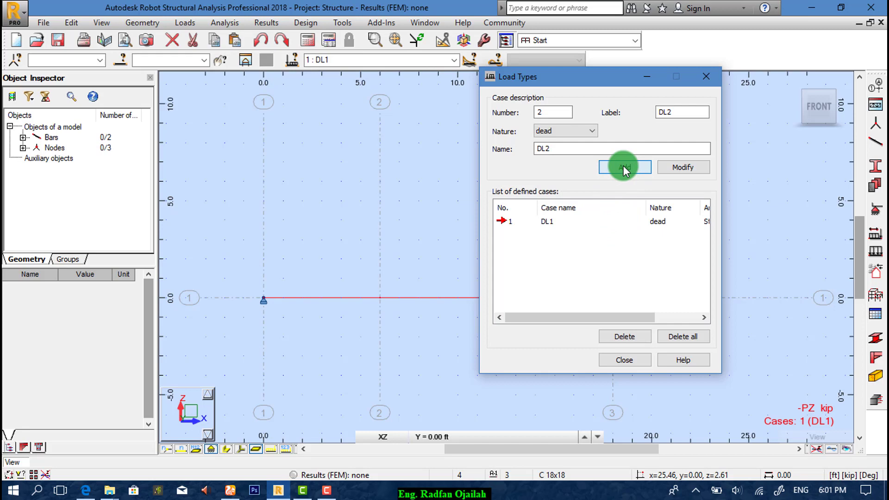
{"action": "left_click", "coordinate": [624, 167]}
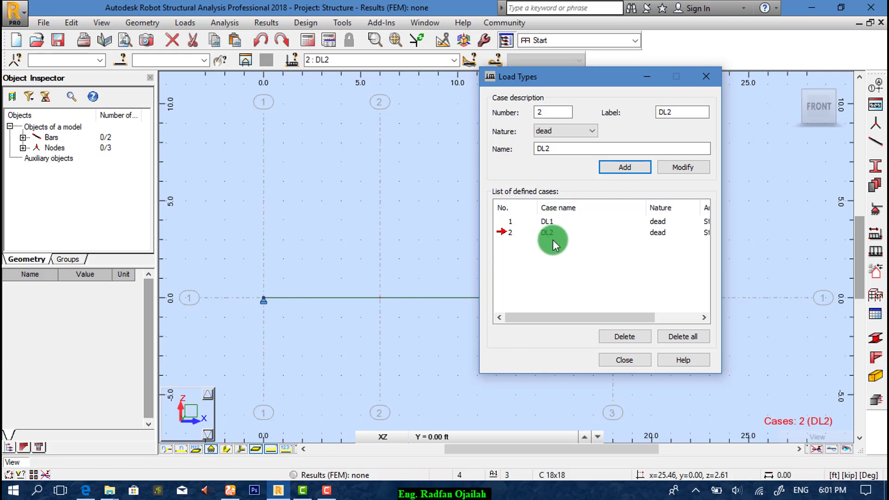
{"action": "left_click", "coordinate": [604, 360]}
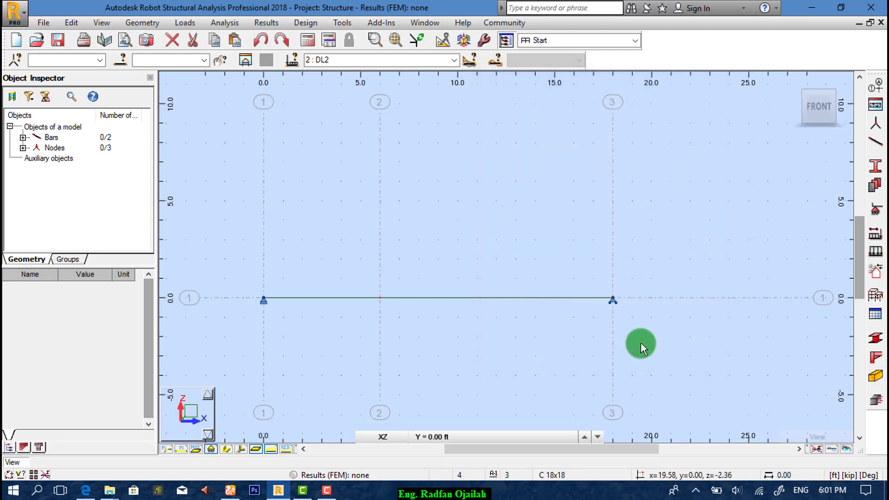
Choose a trapezoidal bar load in the Load Definition dialog.
{"action": "left_click", "coordinate": [875, 271]}
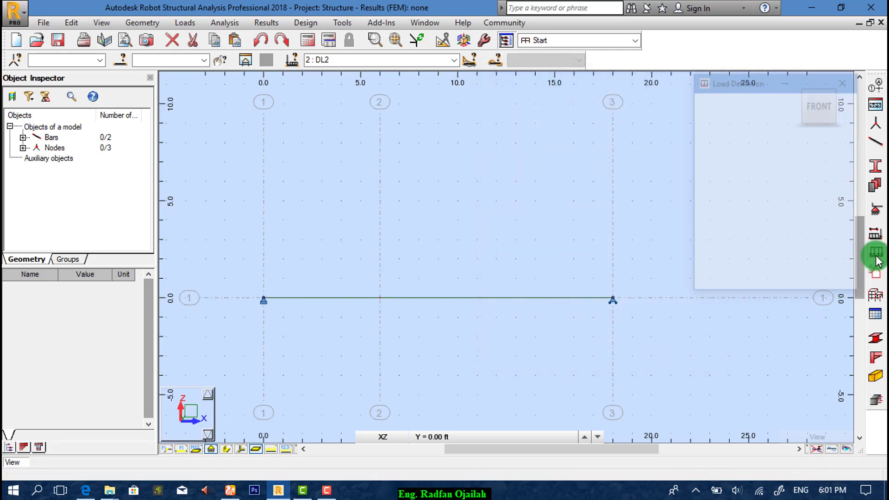
{"action": "left_click", "coordinate": [742, 131]}
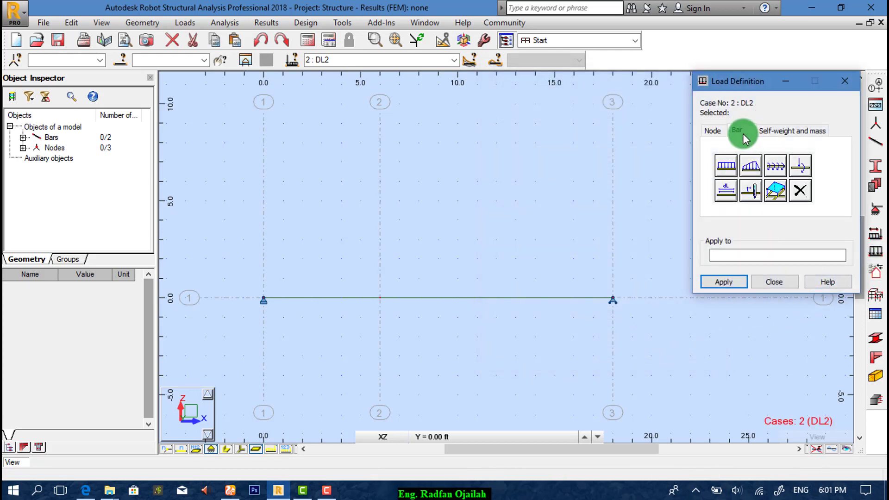
{"action": "left_click", "coordinate": [746, 168]}
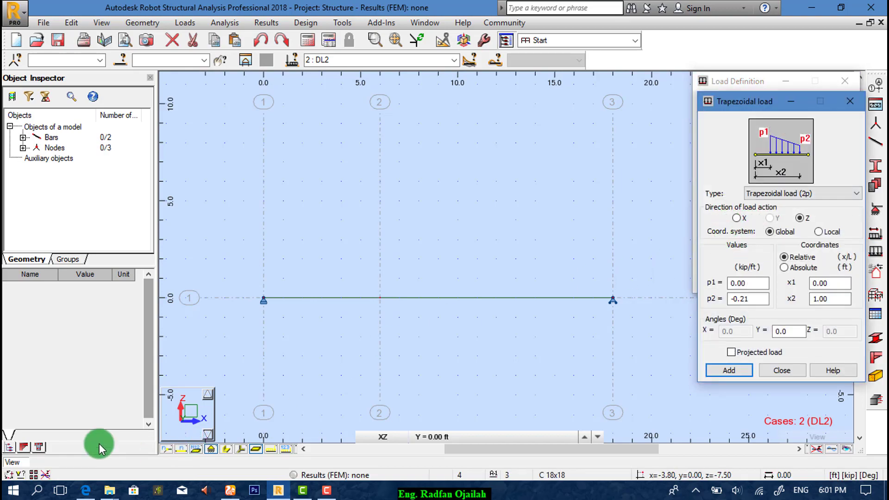
{"action": "left_click", "coordinate": [86, 487]}
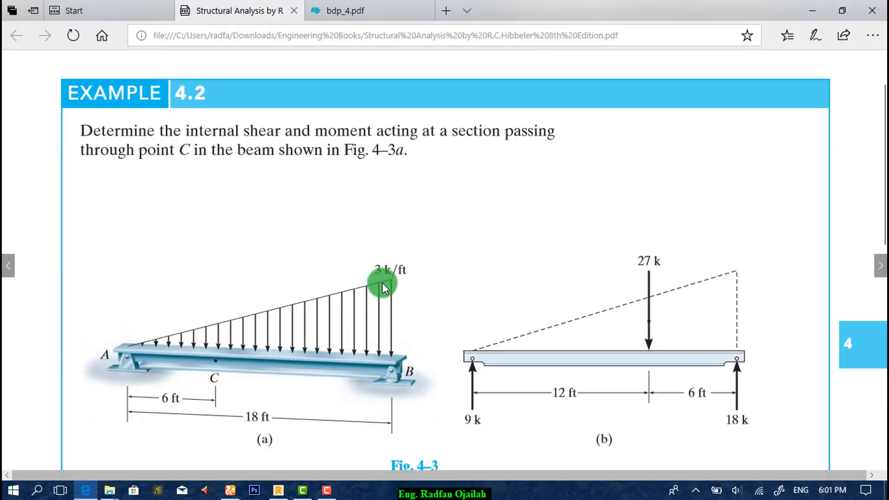
{"action": "left_click", "coordinate": [811, 10]}
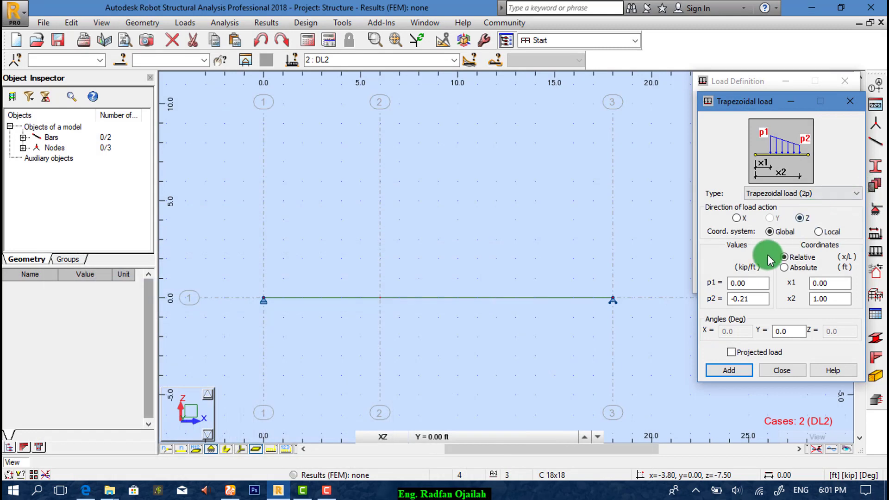
Apply the trapezoidal load, p1 = 0 to p2 = -3 kip/ft, to bars 1 and 2 as one chain.
{"action": "left_click_drag", "start_coordinate": [754, 298], "coordinate": [729, 303]}
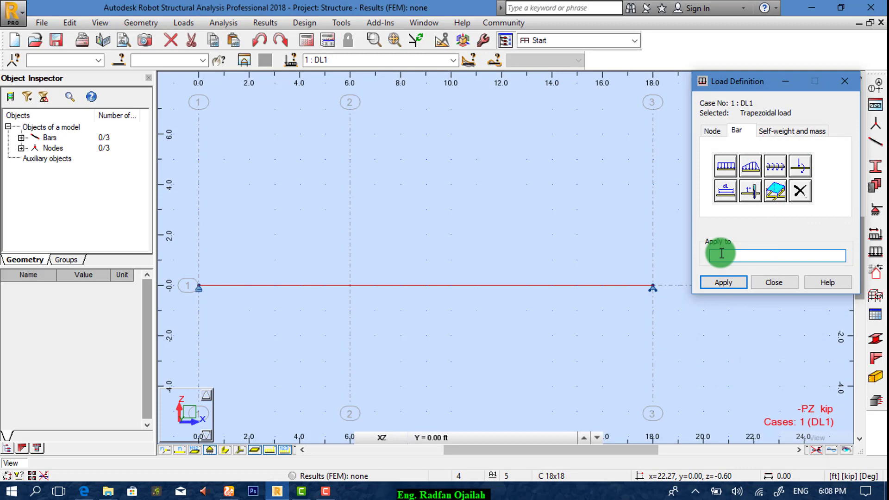
{"action": "left_click", "coordinate": [724, 282]}
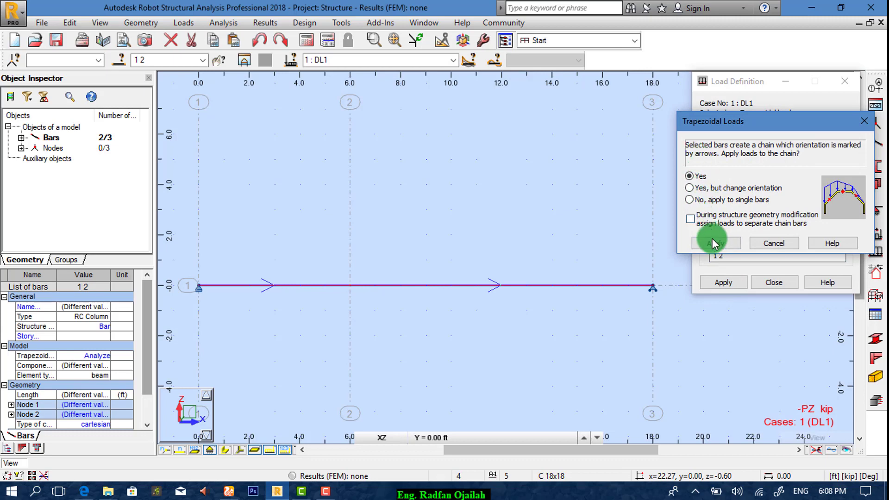
{"action": "left_click", "coordinate": [713, 242]}
{"action": "left_click", "coordinate": [741, 283]}
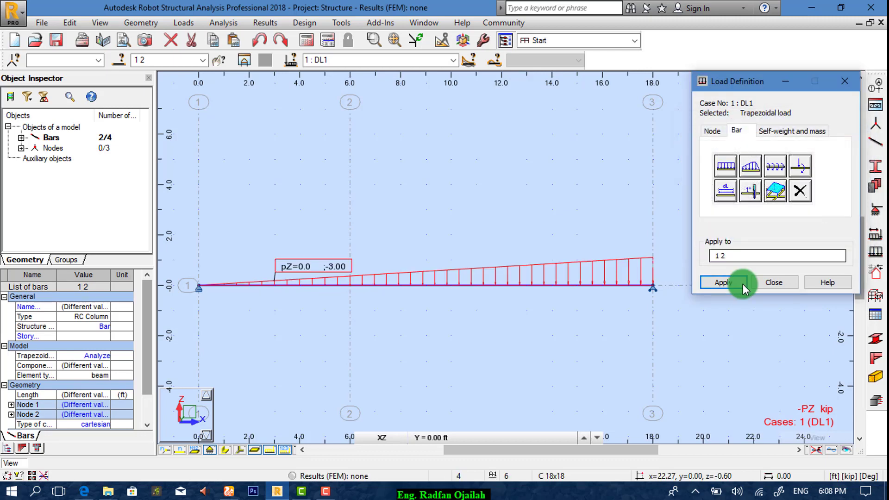
{"action": "left_click", "coordinate": [770, 282]}
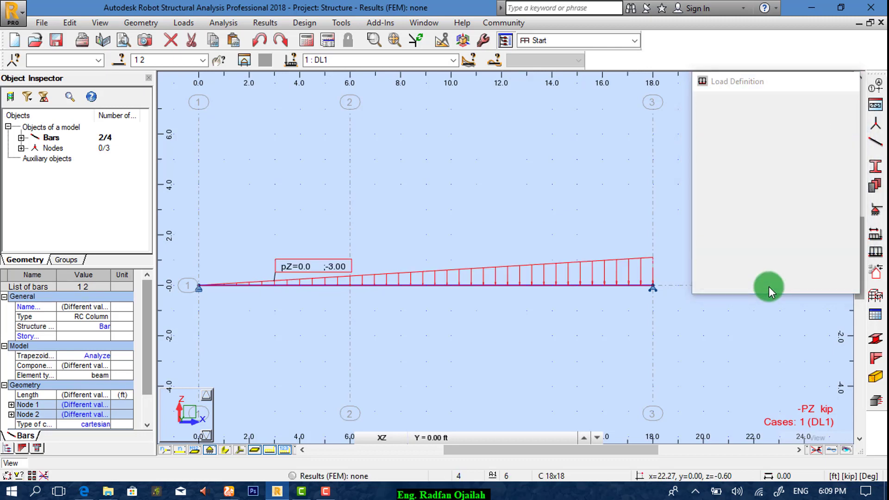
{"action": "left_click", "coordinate": [415, 298]}
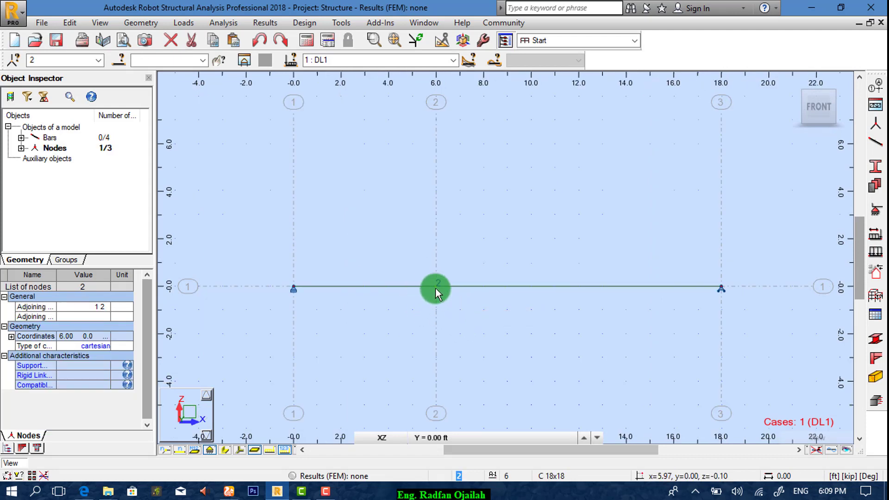
Create a rigid link definition RLink_2 that blocks UX, UZ and RY.
{"action": "mouse_move", "coordinate": [435, 287]}
{"action": "left_mouse_down"}
{"action": "mouse_move", "coordinate": [436, 303]}
{"action": "mouse_move", "coordinate": [399, 294]}
{"action": "mouse_move", "coordinate": [386, 306]}
{"action": "mouse_move", "coordinate": [412, 295]}
{"action": "mouse_move", "coordinate": [458, 302]}
{"action": "mouse_move", "coordinate": [443, 301]}
{"action": "left_mouse_up"}
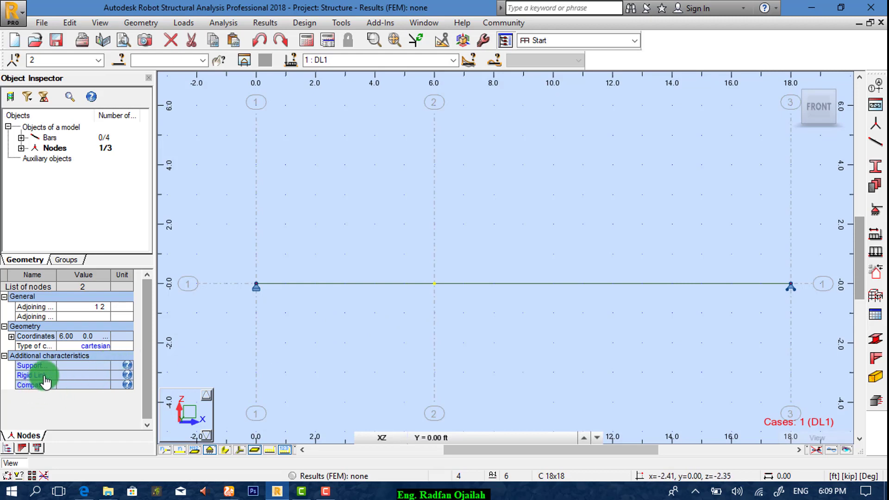
{"action": "left_click", "coordinate": [29, 375]}
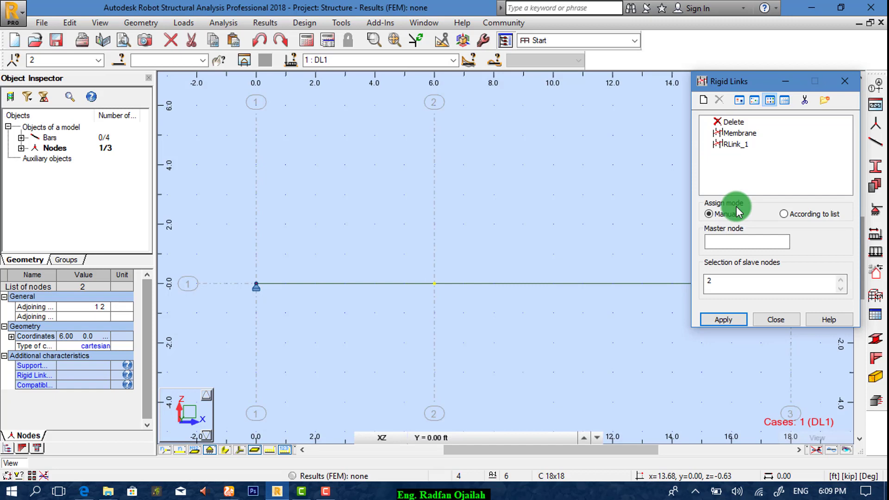
{"action": "left_click", "coordinate": [702, 100]}
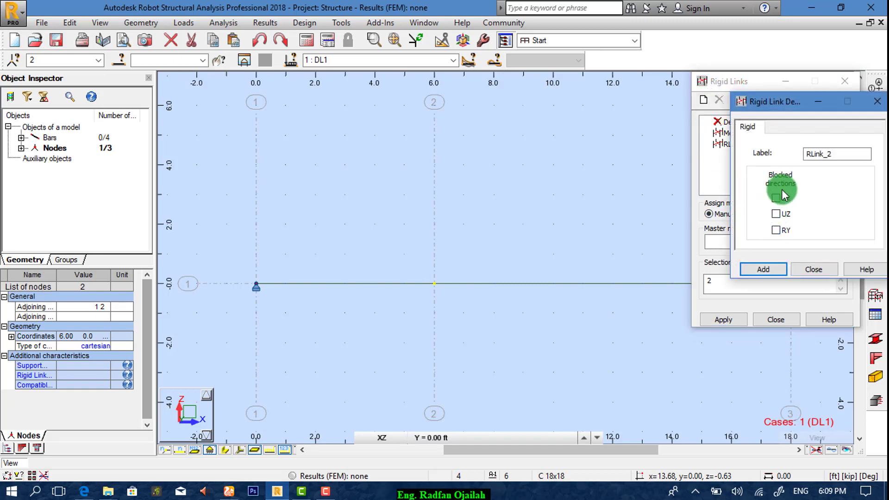
{"action": "left_click", "coordinate": [775, 213]}
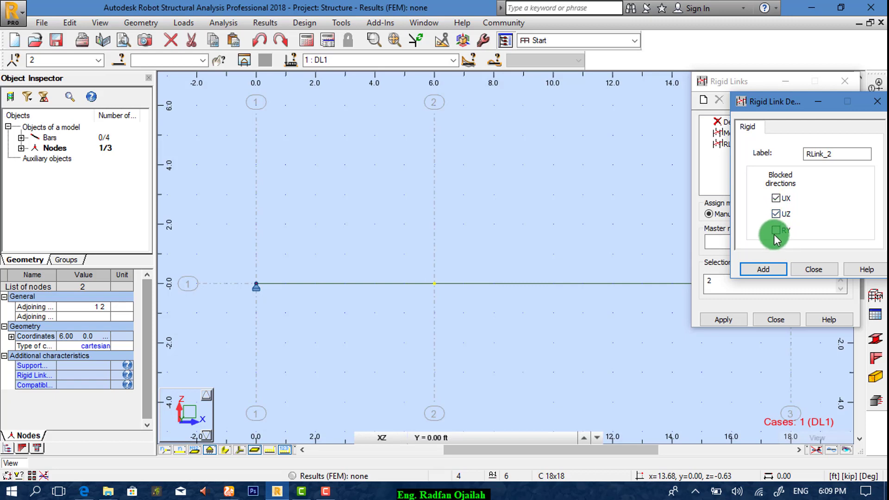
{"action": "left_click", "coordinate": [775, 230]}
{"action": "left_click", "coordinate": [762, 269]}
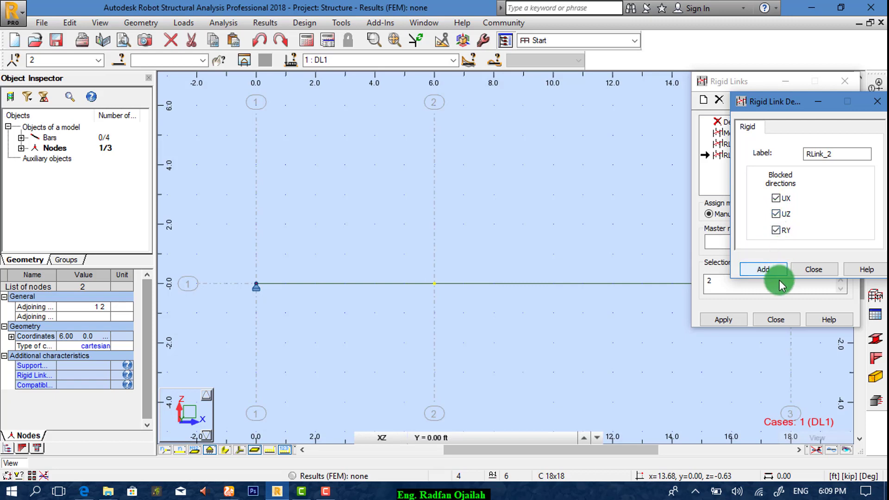
{"action": "left_click", "coordinate": [800, 272]}
Apply RLink_2 to node 2, with node 2 as the master node.
{"action": "left_click", "coordinate": [723, 322]}
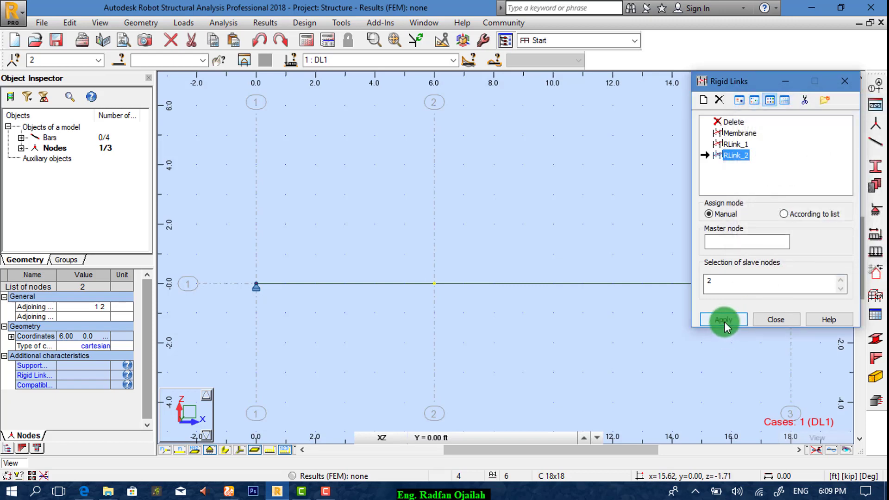
{"action": "left_click", "coordinate": [437, 282]}
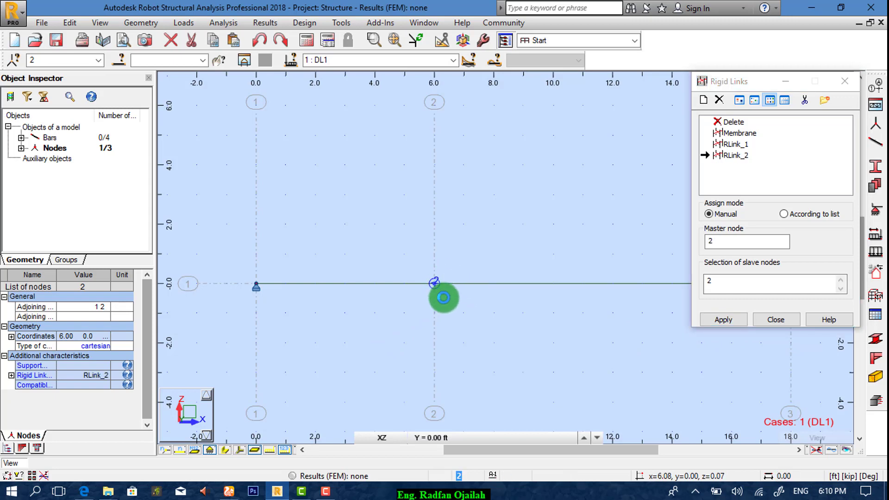
{"action": "left_click", "coordinate": [736, 314]}
{"action": "left_click", "coordinate": [770, 319]}
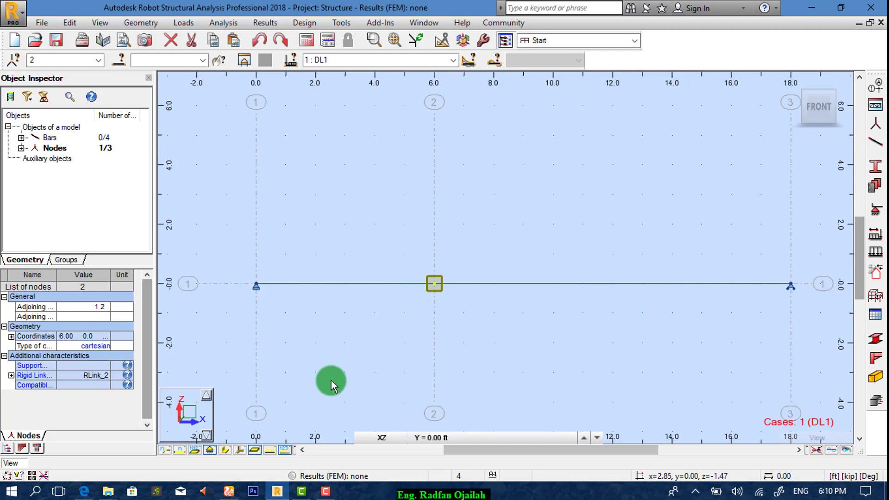
Run the static analysis and review DL1's self-weight and trapezoidal load in the loads table.
{"action": "left_click", "coordinate": [270, 450]}
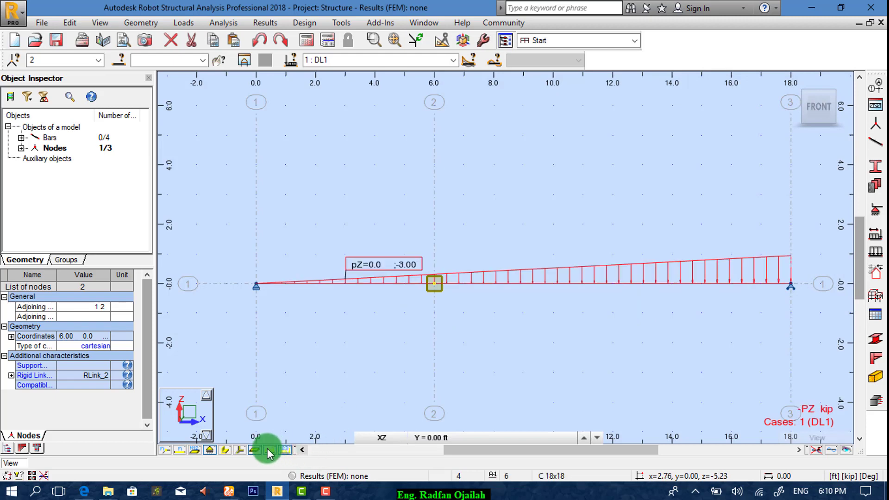
{"action": "left_click", "coordinate": [269, 449]}
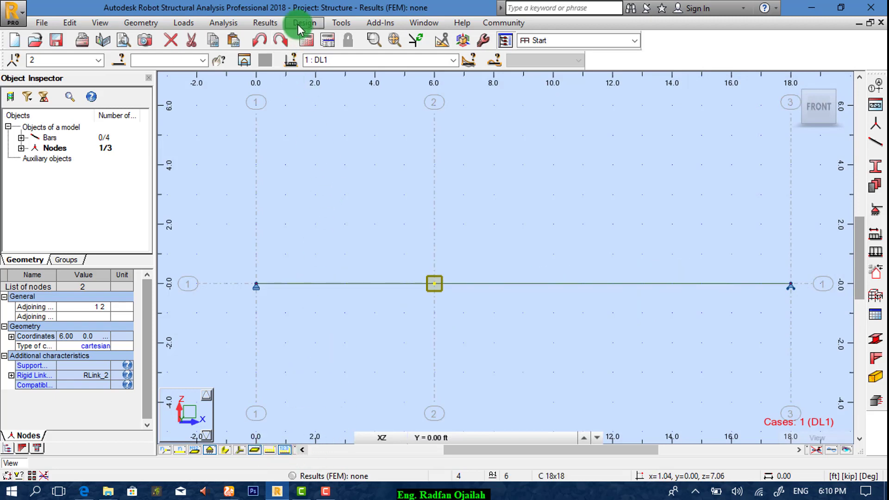
{"action": "left_click", "coordinate": [306, 42]}
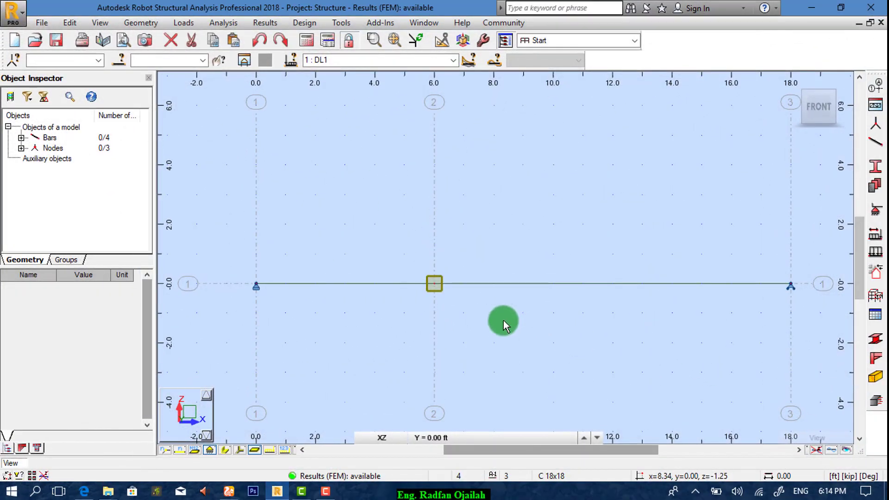
{"action": "left_click", "coordinate": [344, 63]}
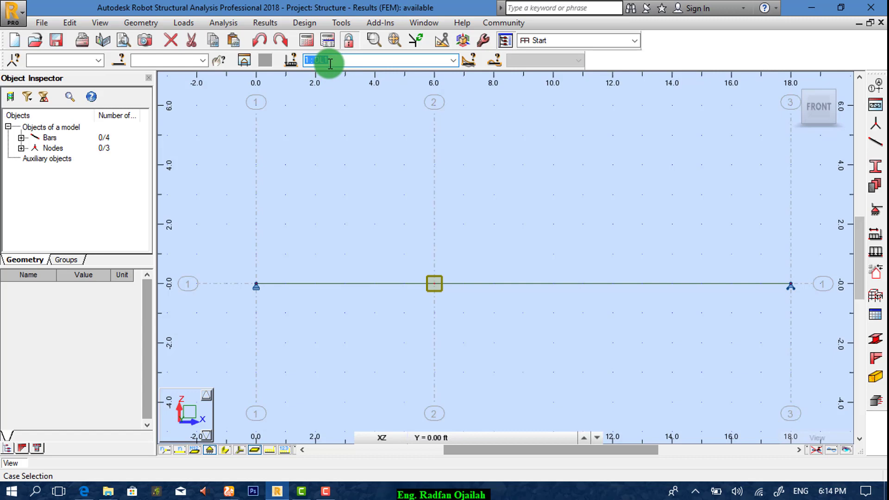
{"action": "left_click", "coordinate": [194, 21]}
Delete DL1's self-weight row from the Load Table and rerun the calculations.
{"action": "left_click", "coordinate": [216, 96]}
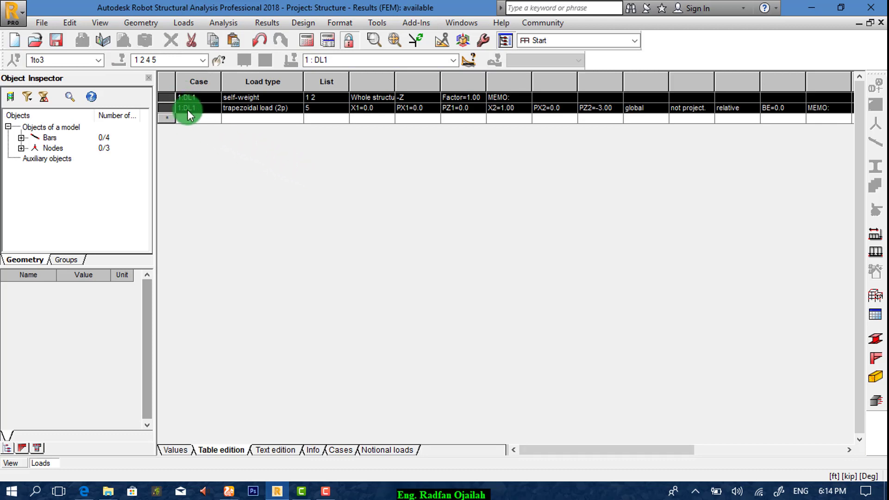
{"action": "left_click", "coordinate": [162, 97]}
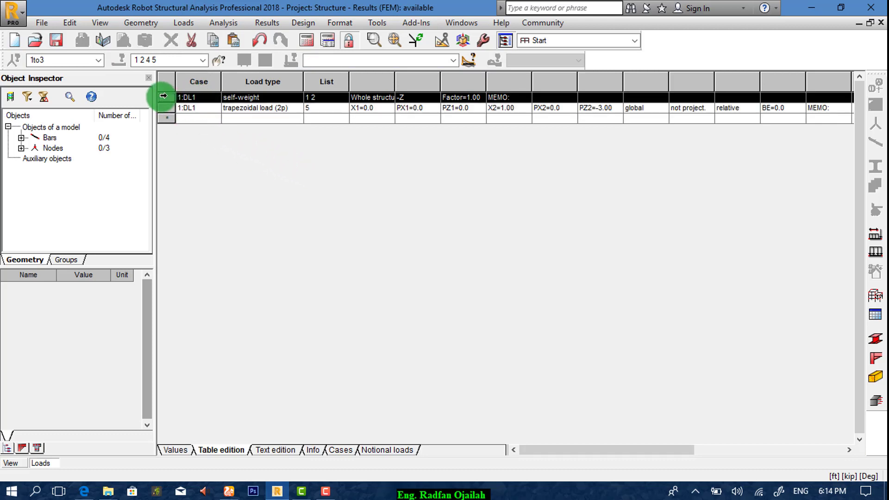
{"action": "key", "text": "Delete"}
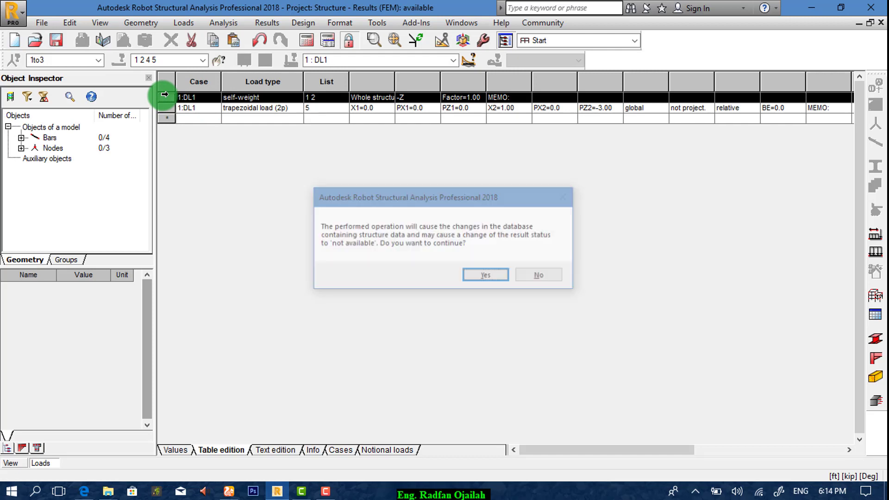
{"action": "left_click", "coordinate": [473, 273]}
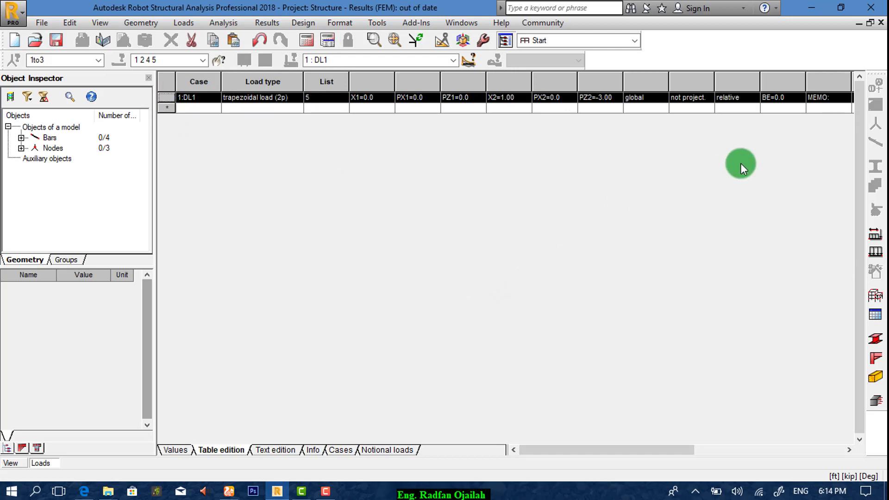
{"action": "left_click", "coordinate": [311, 40]}
{"action": "left_click", "coordinate": [311, 41]}
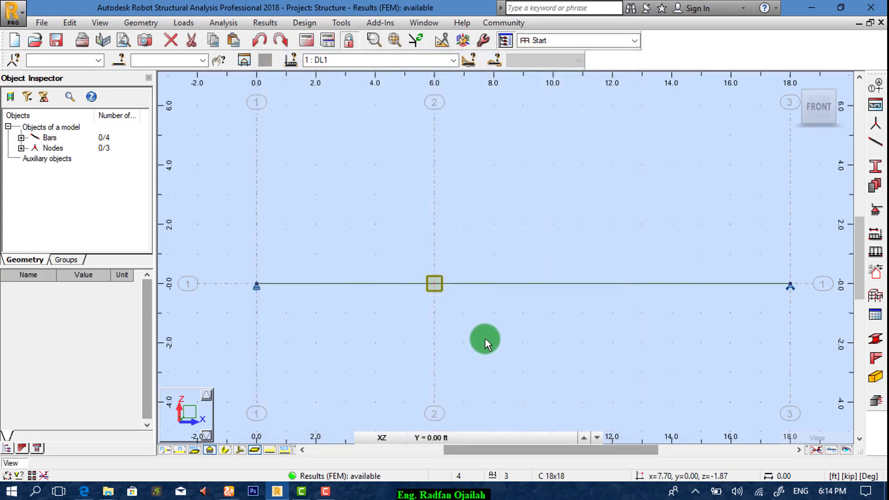
Set bar diagrams to display as labelled, differentiated and filled.
{"action": "left_click", "coordinate": [262, 21]}
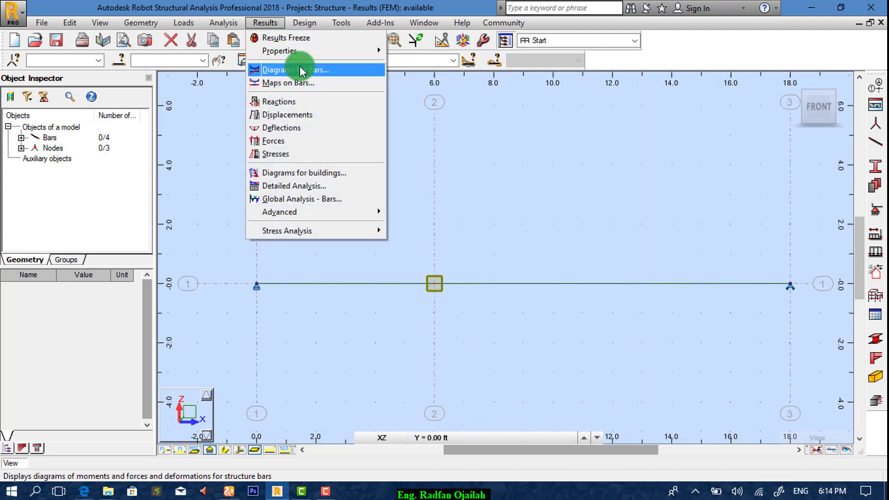
{"action": "left_click", "coordinate": [305, 67]}
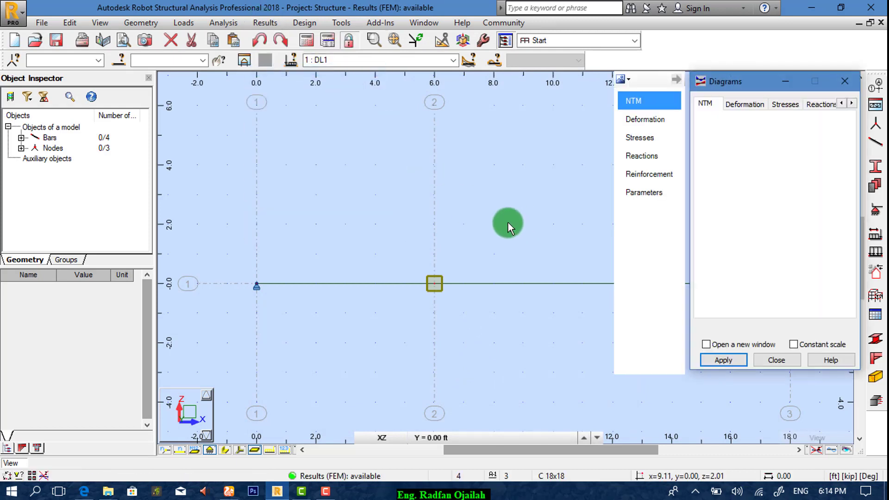
{"action": "left_click", "coordinate": [646, 192]}
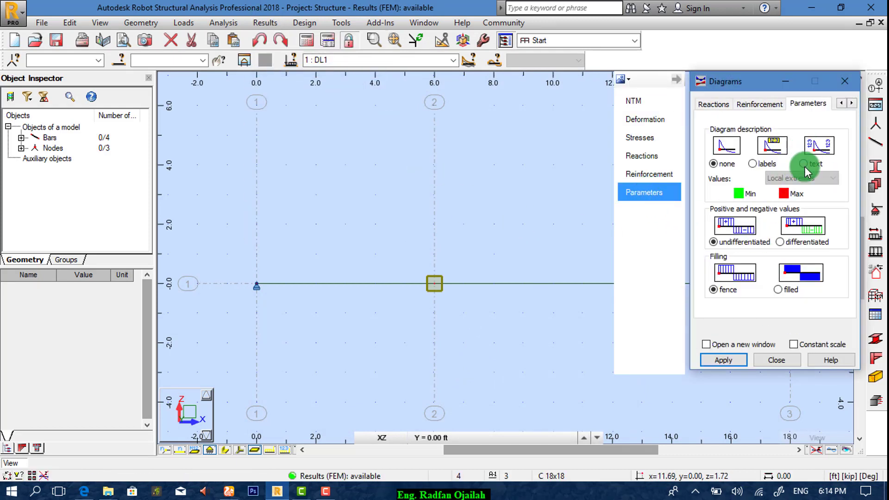
{"action": "left_click", "coordinate": [808, 149]}
{"action": "left_click", "coordinate": [784, 240]}
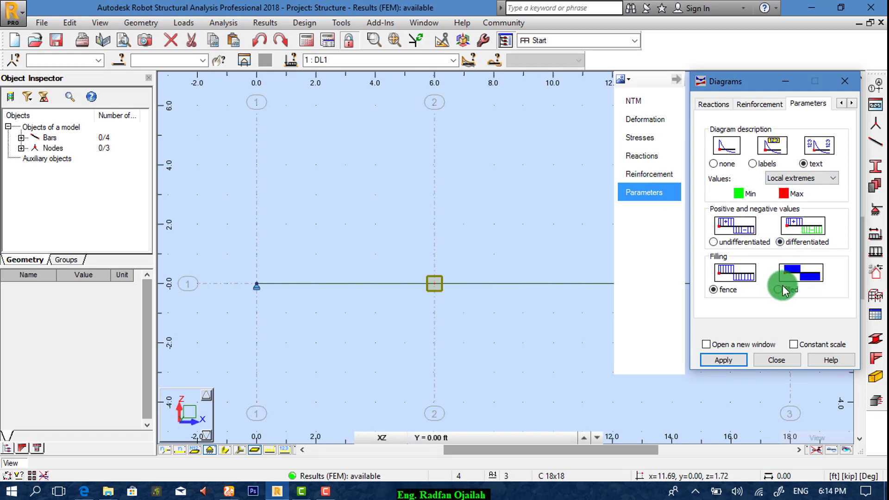
{"action": "left_click", "coordinate": [782, 288]}
Plot the Fz shear force diagram on the beam and normalize its scale.
{"action": "left_click", "coordinate": [633, 100]}
{"action": "left_click", "coordinate": [708, 151]}
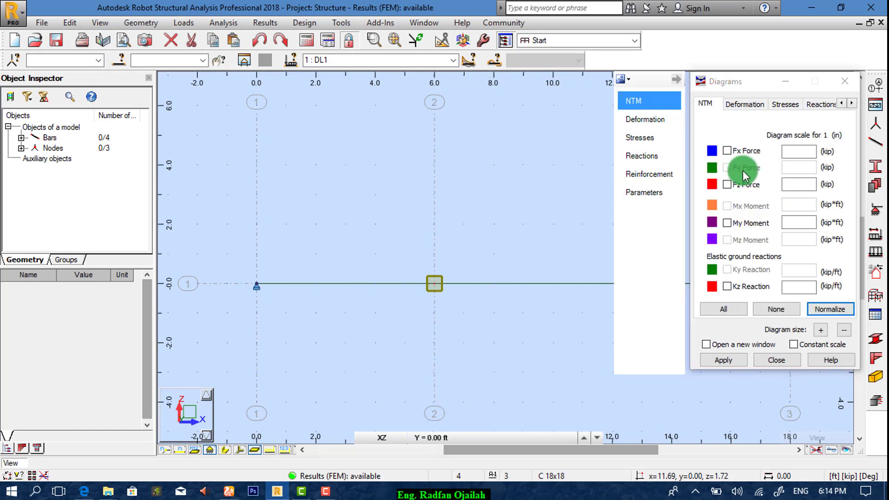
{"action": "left_click", "coordinate": [738, 188]}
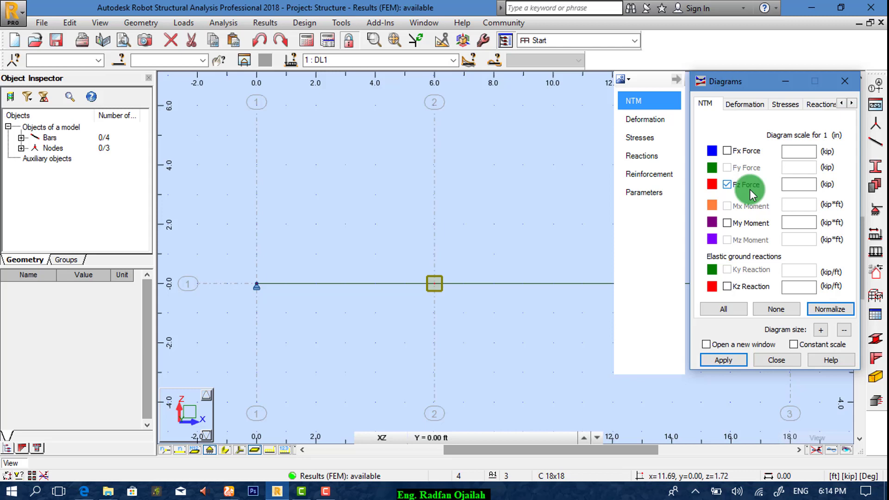
{"action": "left_click", "coordinate": [719, 361]}
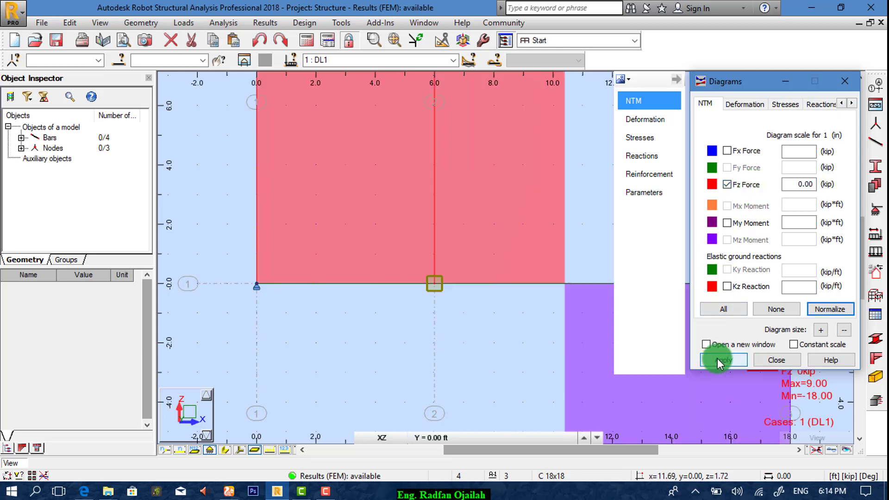
{"action": "left_click", "coordinate": [820, 330]}
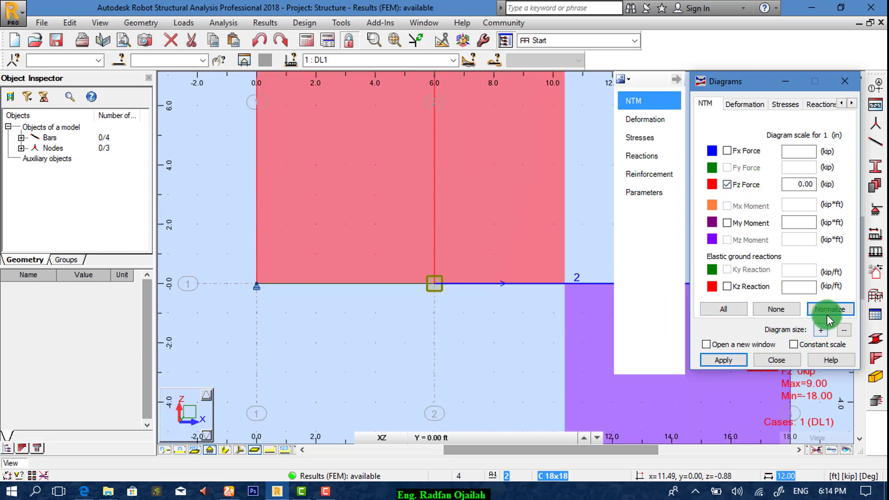
{"action": "left_click", "coordinate": [706, 311]}
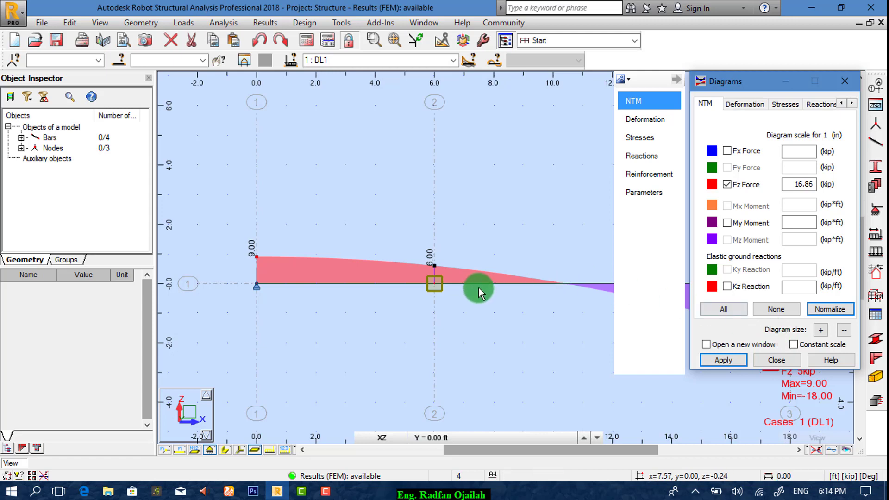
Swap the Fz shear diagram for the My moment diagram, reading 48.00 at node 2.
{"action": "scroll", "coordinate": [437, 277], "scroll_direction": "up", "scroll_amount": 1}
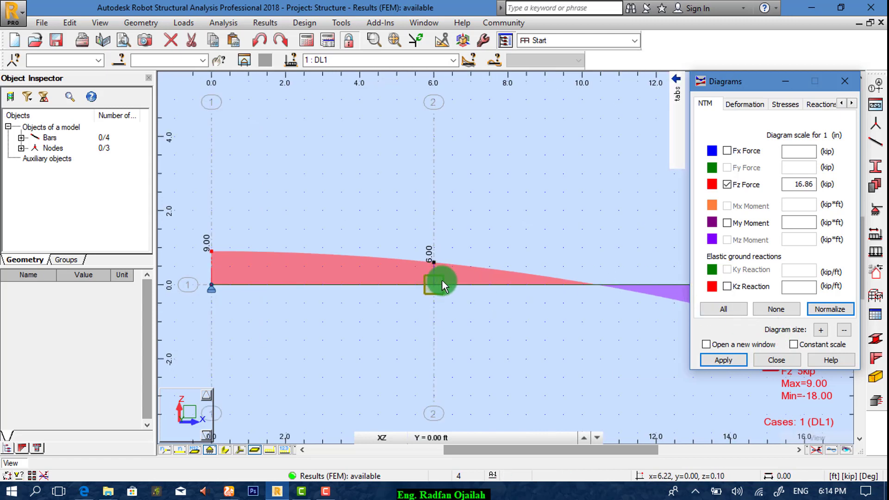
{"action": "scroll", "coordinate": [439, 257], "scroll_direction": "up", "scroll_amount": 1}
{"action": "scroll", "coordinate": [433, 262], "scroll_direction": "down", "scroll_amount": 1}
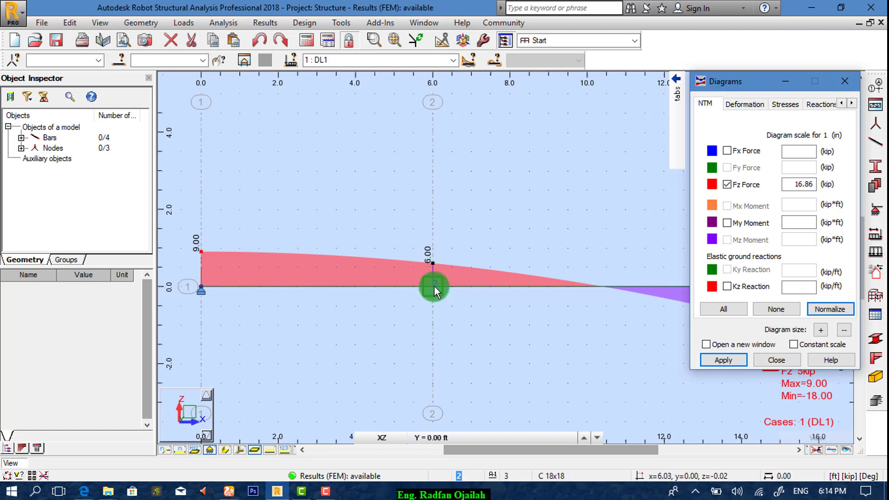
{"action": "left_click", "coordinate": [728, 225]}
{"action": "left_click", "coordinate": [727, 185]}
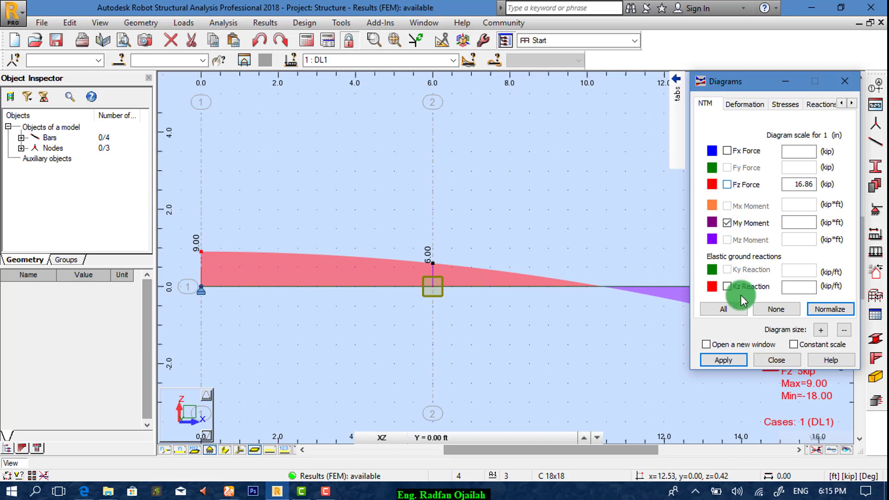
{"action": "left_click", "coordinate": [722, 359]}
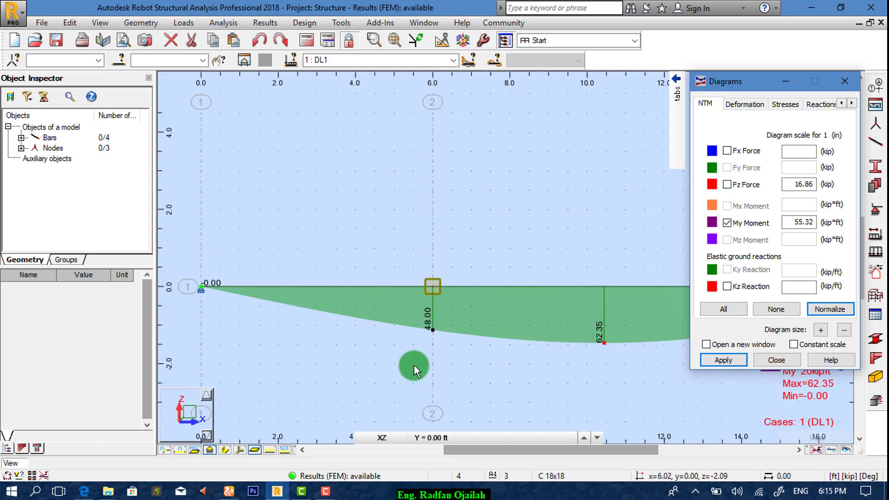
{"action": "scroll", "coordinate": [419, 342], "scroll_direction": "up", "scroll_amount": 1}
{"action": "left_click", "coordinate": [440, 327]}
{"action": "left_click", "coordinate": [445, 340]}
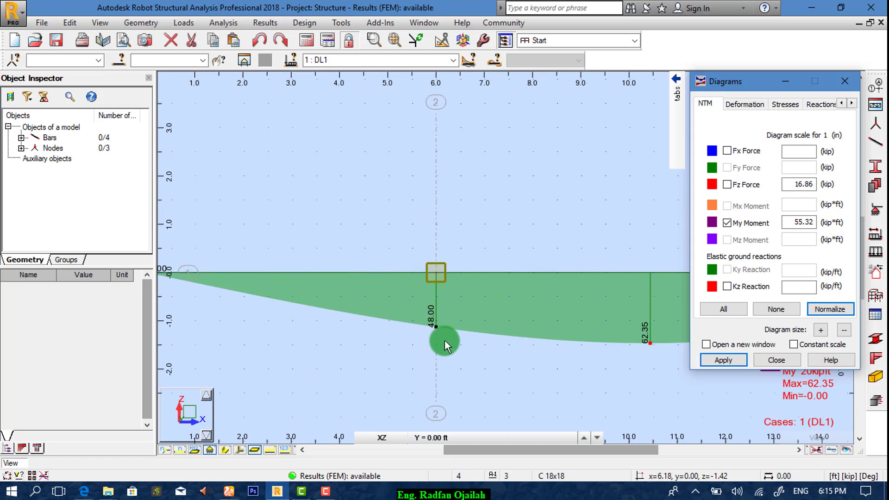
Scroll the textbook PDF in Edge to the solution giving V_C = 6 k and M_C = 48 k·ft.
{"action": "left_click", "coordinate": [83, 491]}
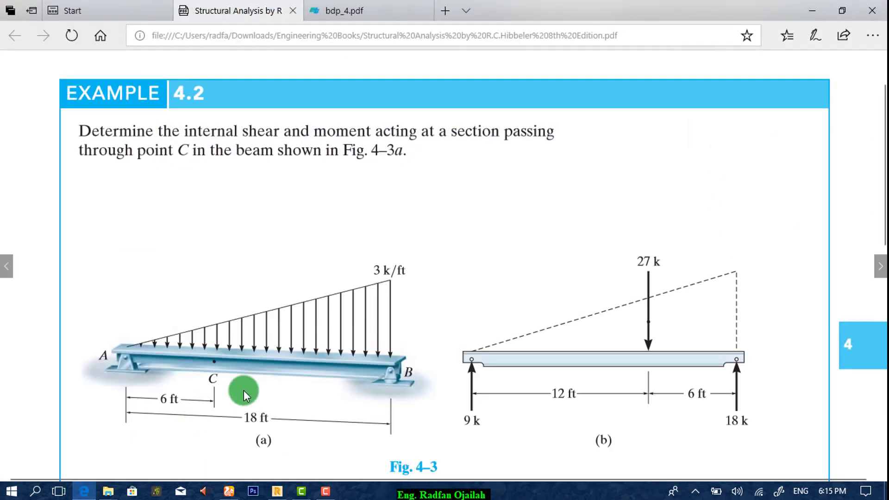
{"action": "scroll", "coordinate": [507, 261], "scroll_direction": "down", "scroll_amount": 10}
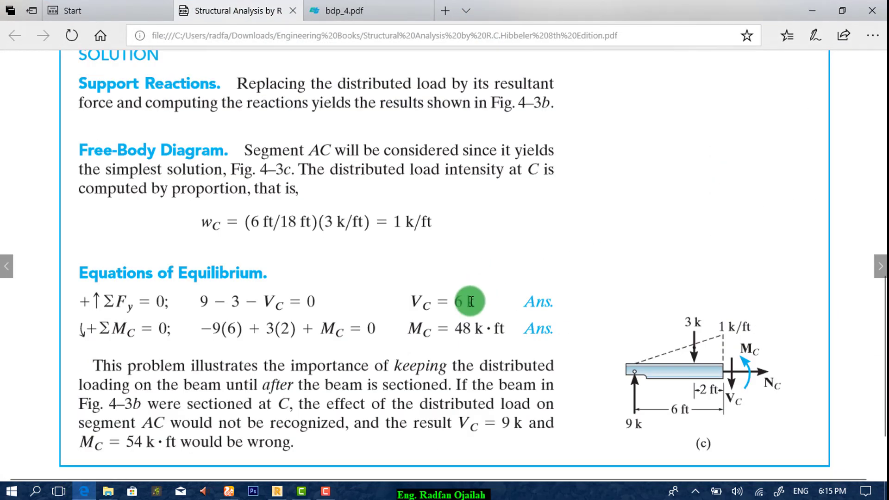